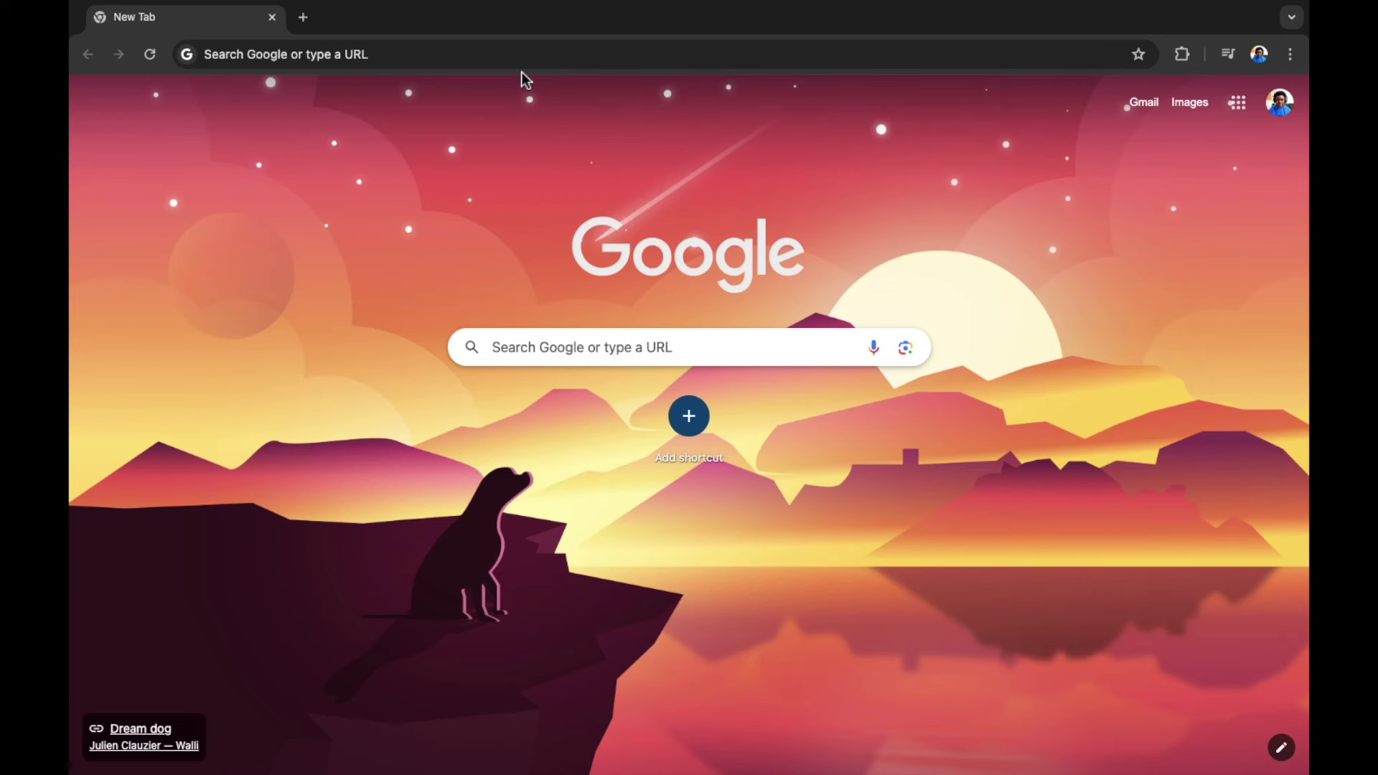
Step: Search Google for 'viggle ai' to find the Viggle website
type("viggle ai")
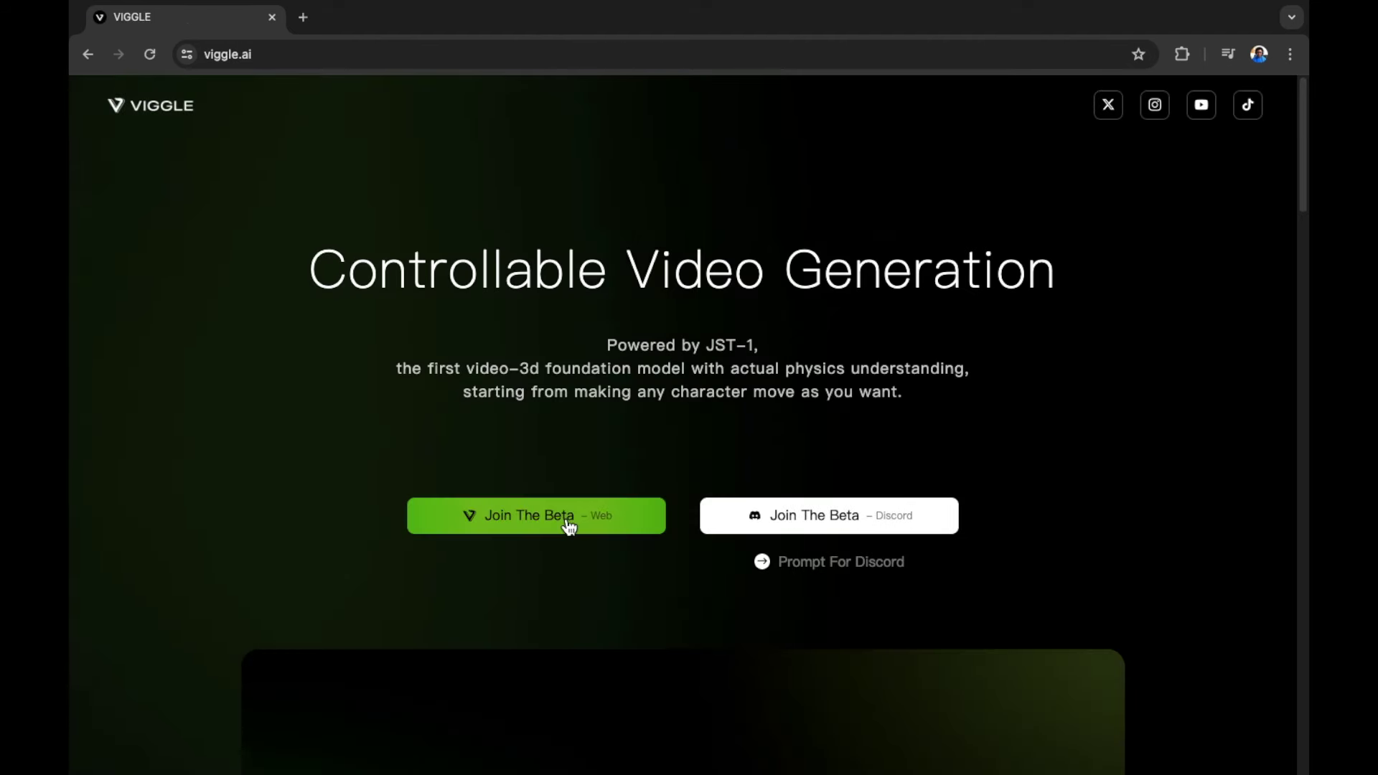
Step: Sign in to the Viggle web beta with a Google account and confirm continuing
left_click(570, 527)
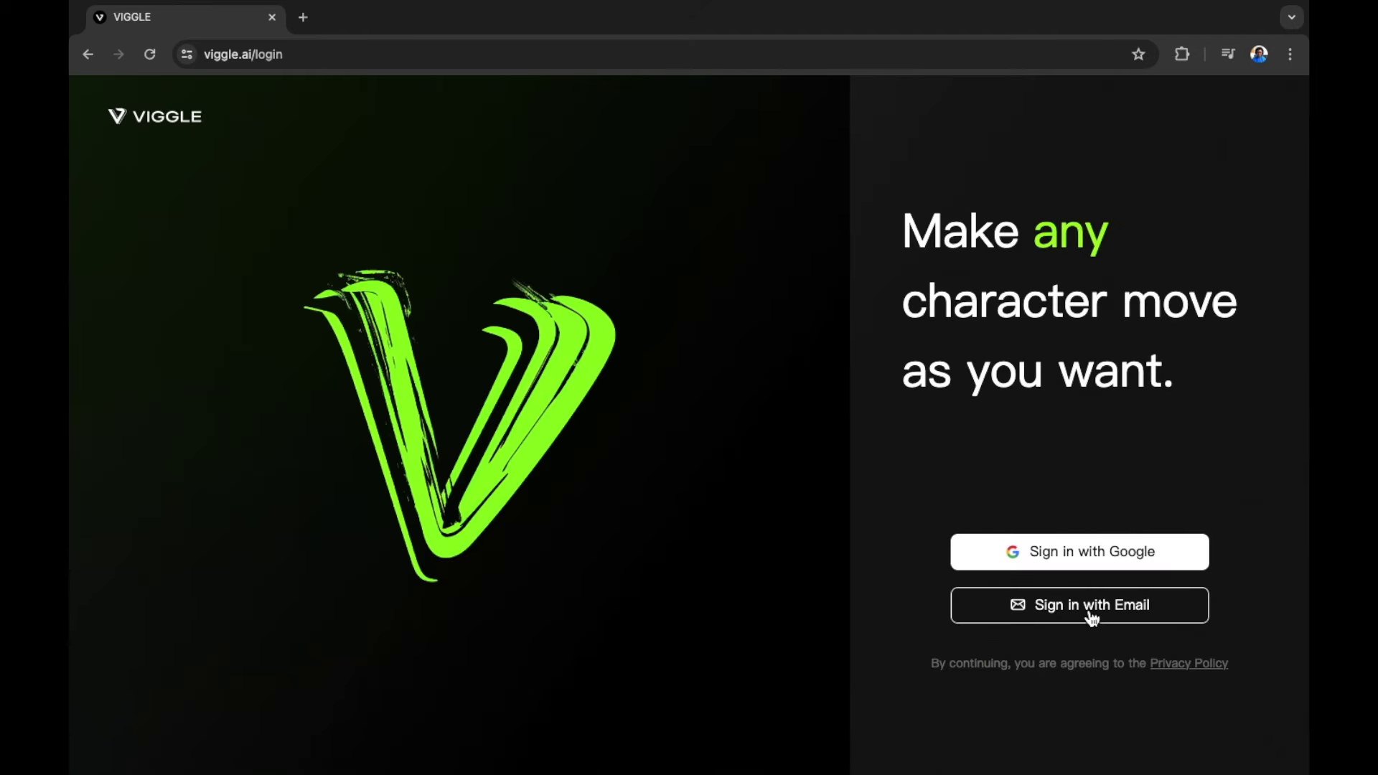
left_click(1082, 565)
left_click(878, 524)
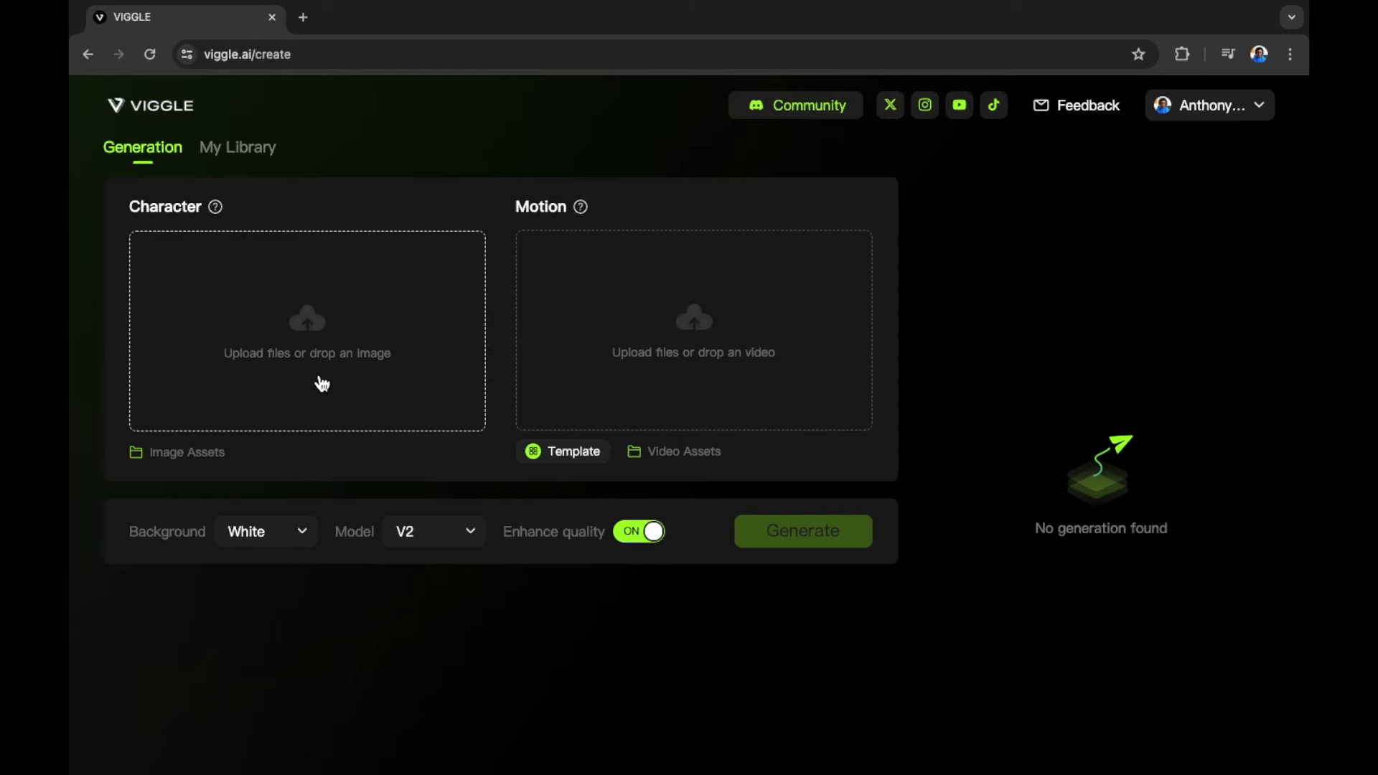
Step: Start adding a character image from the Character upload box to bring up the Image upload guide
left_click(316, 381)
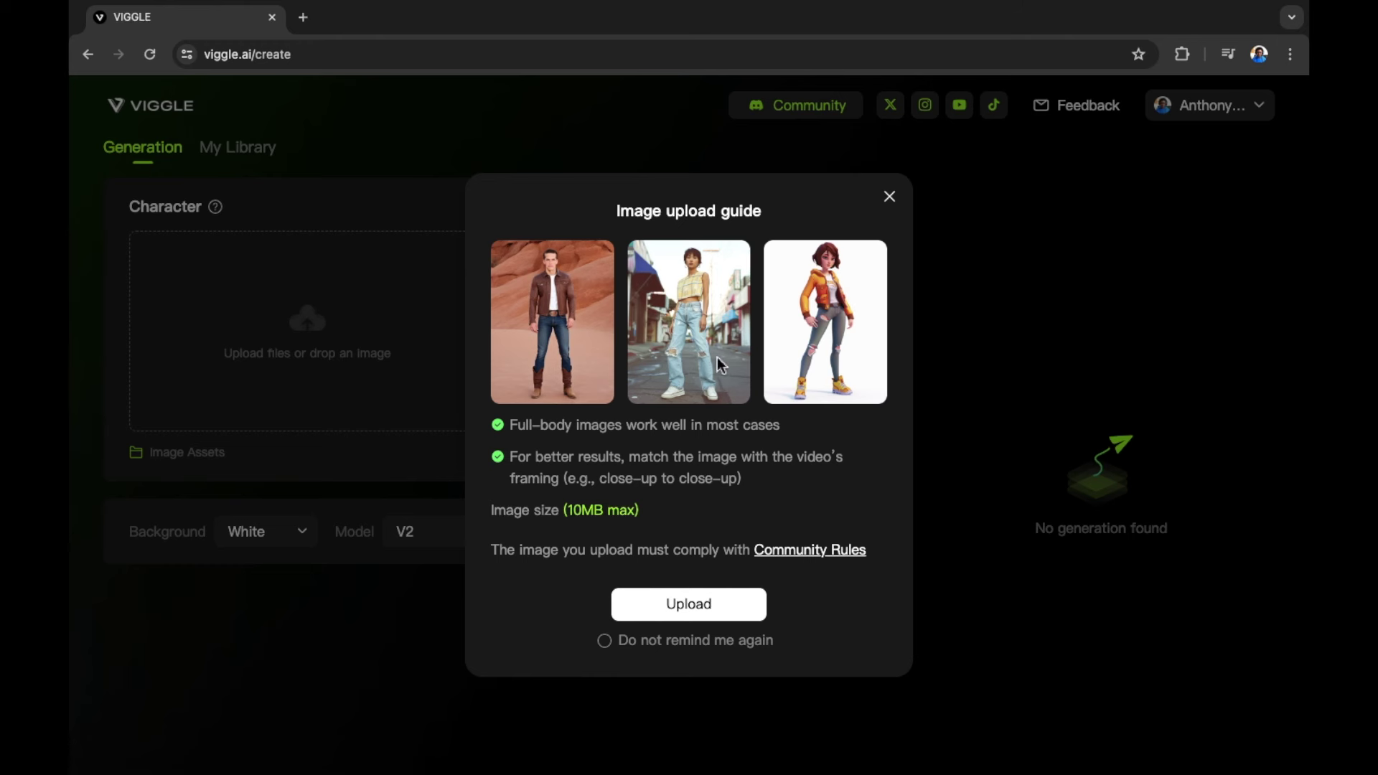
Step: Load cuddle.png from the Viggle video folder as the character and CENA MOMENT .mp4 as the motion
left_click(709, 614)
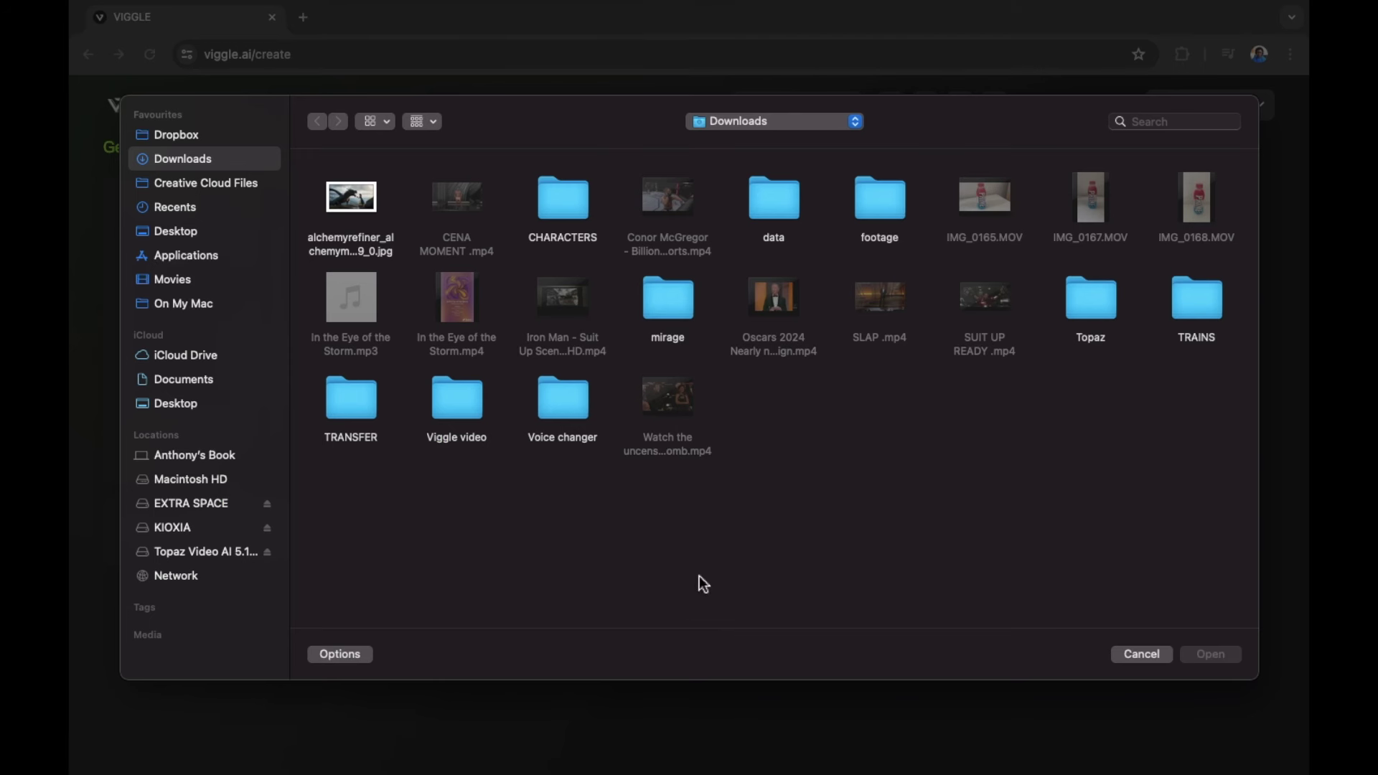
left_click(453, 406)
double_click(453, 406)
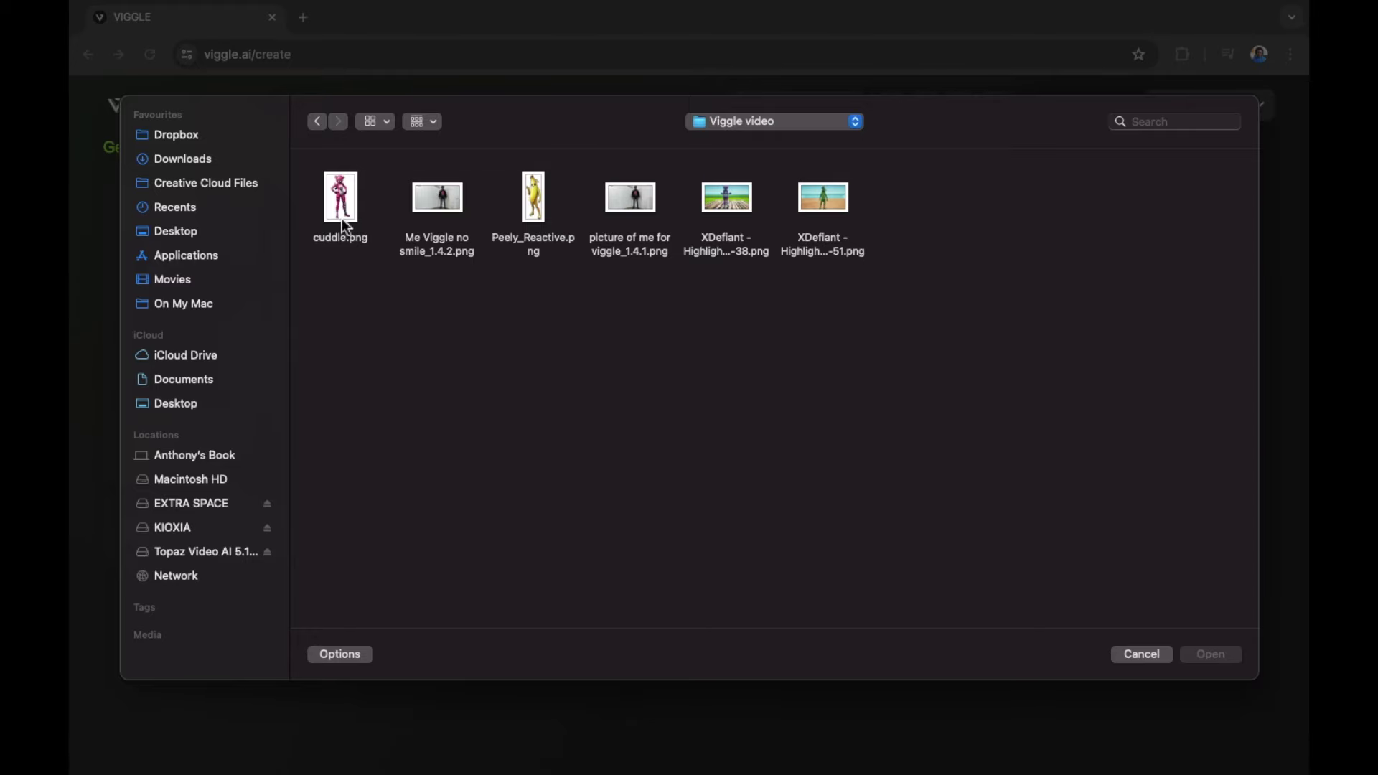
double_click(342, 208)
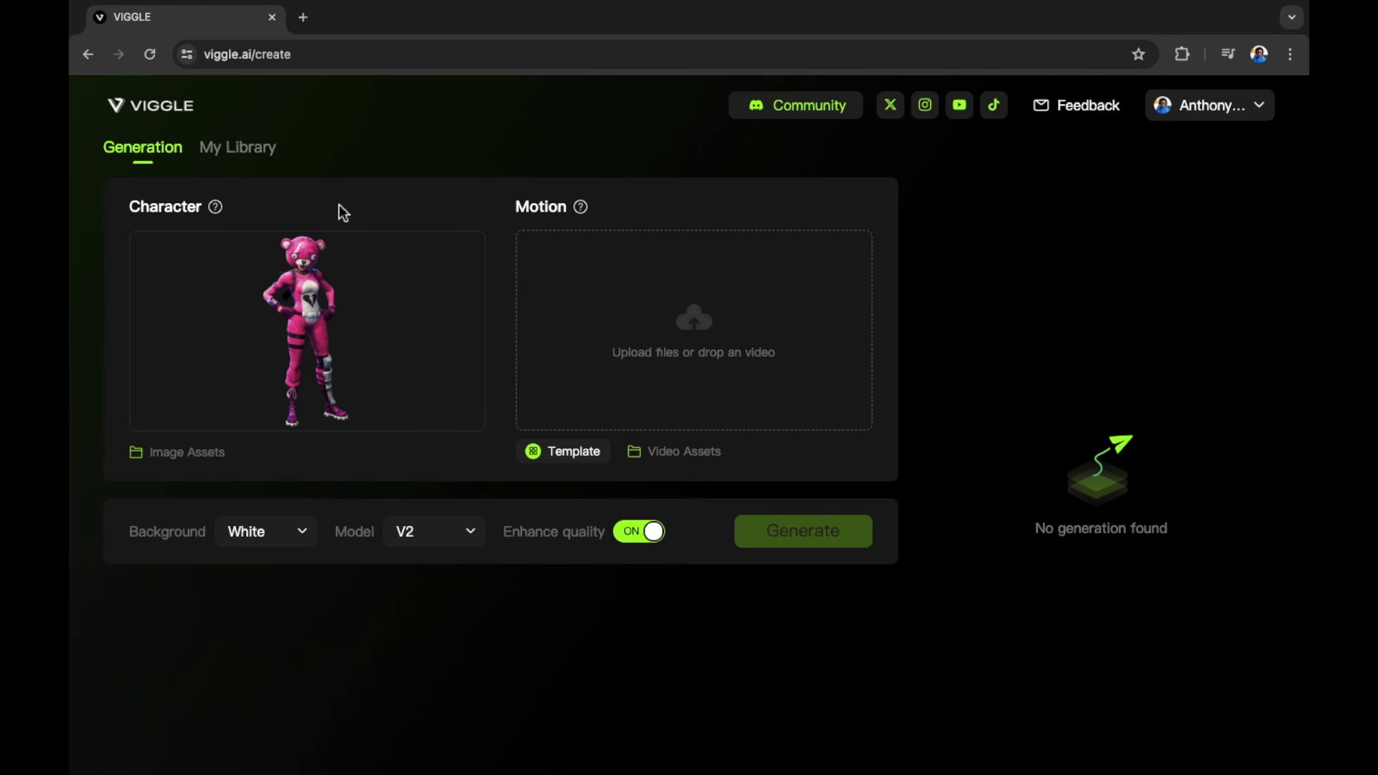
left_click(658, 338)
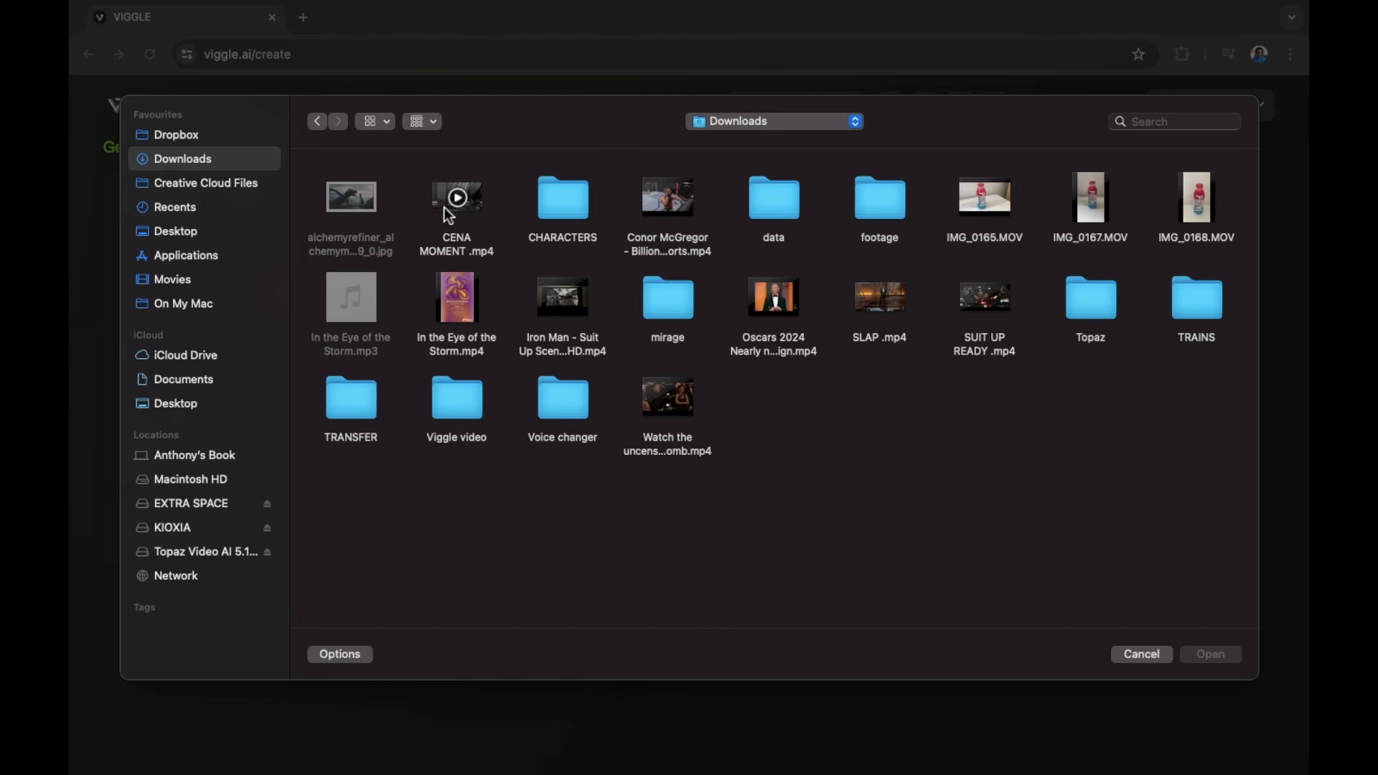
double_click(444, 207)
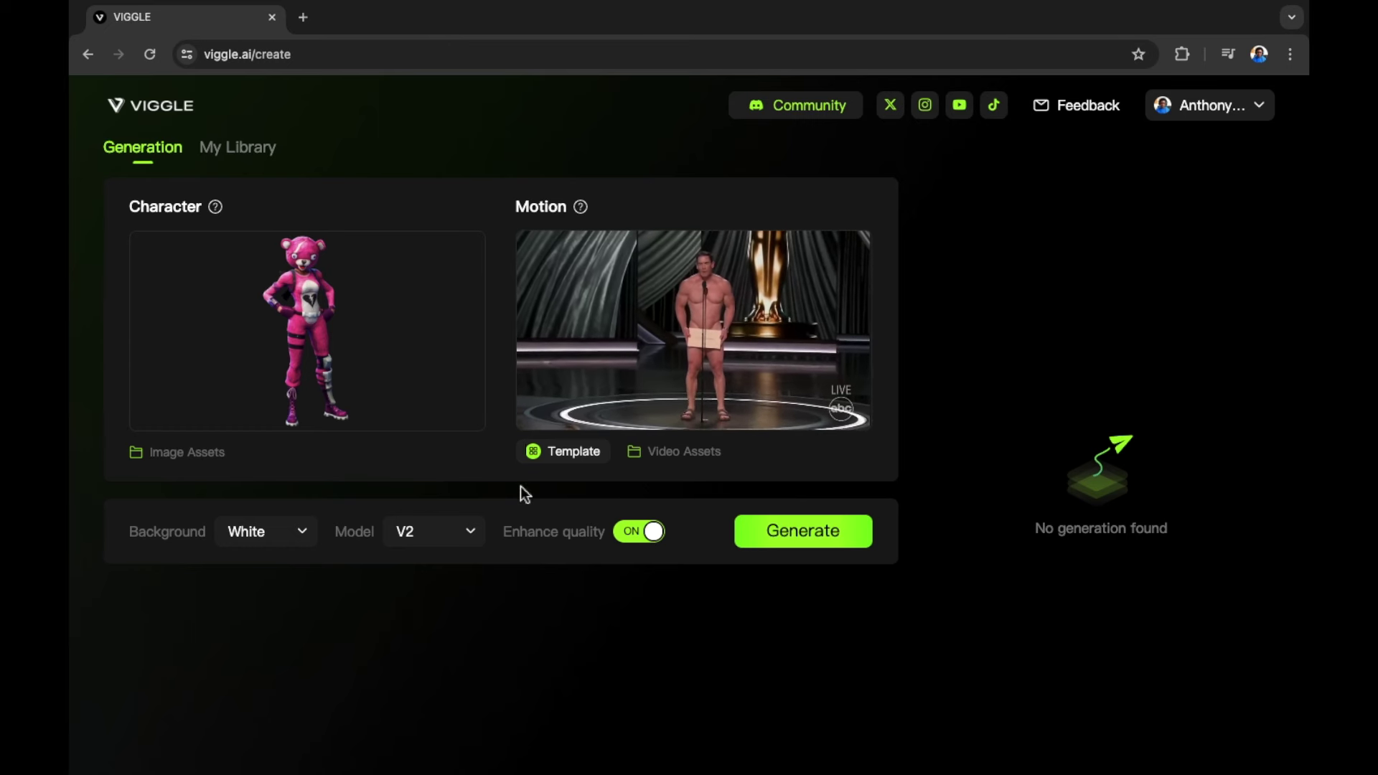
Step: Set the background to Green, keep the V2 model, and generate the video
left_click(308, 546)
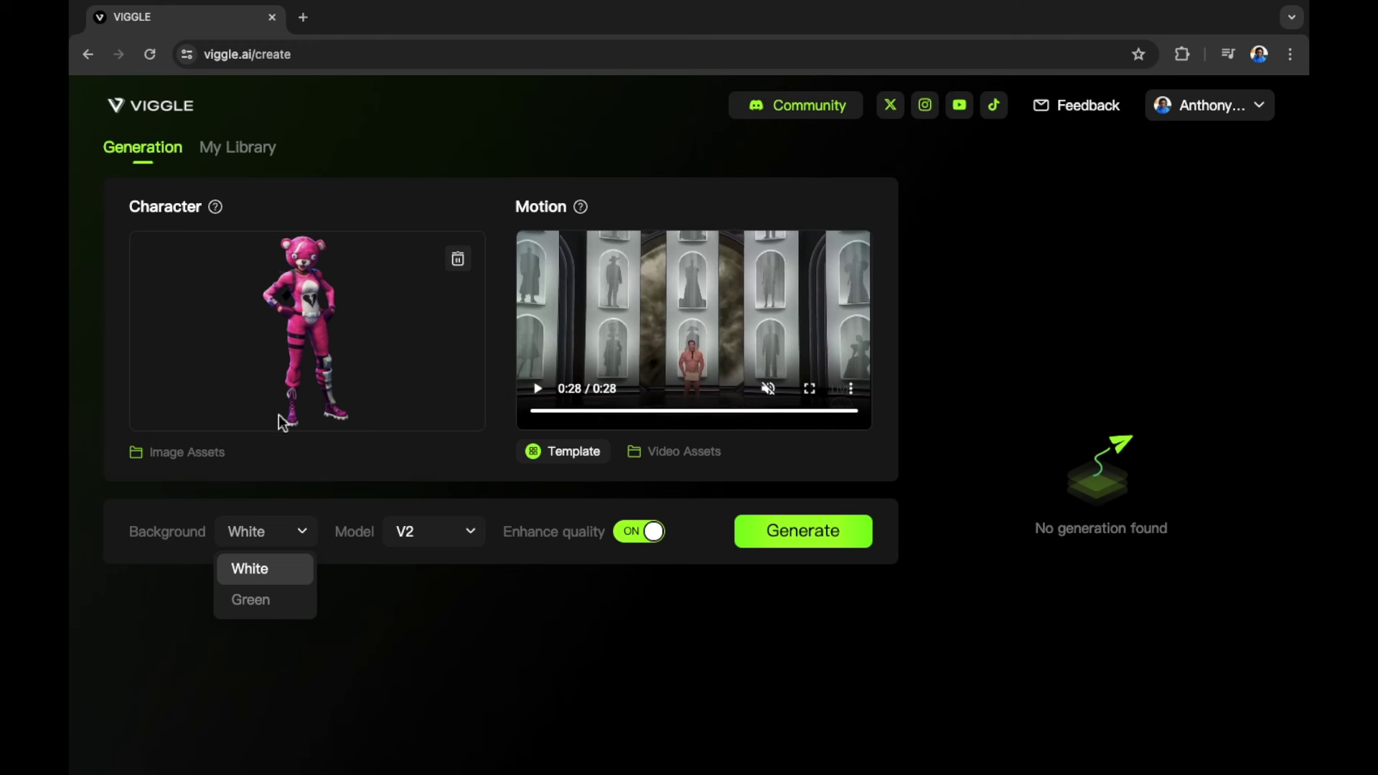
left_click(251, 600)
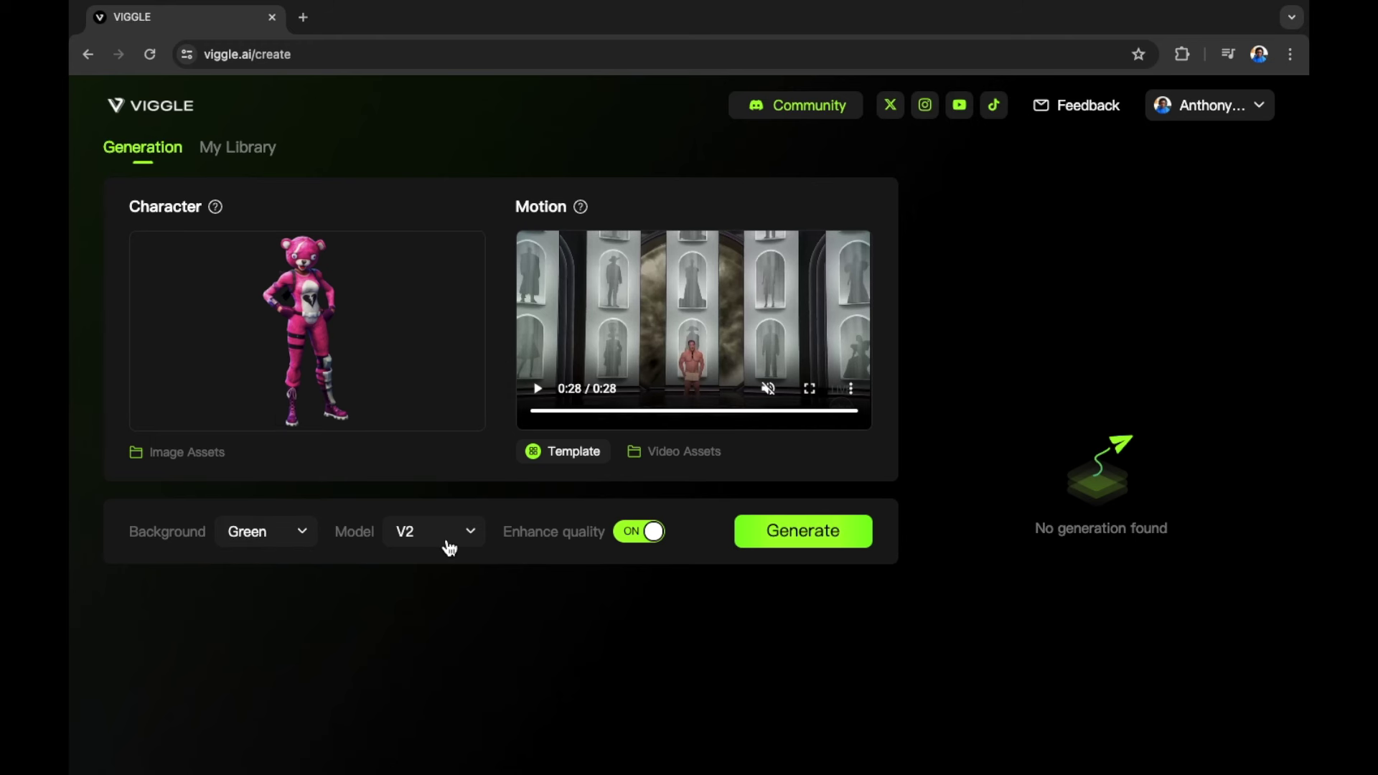
left_click(449, 548)
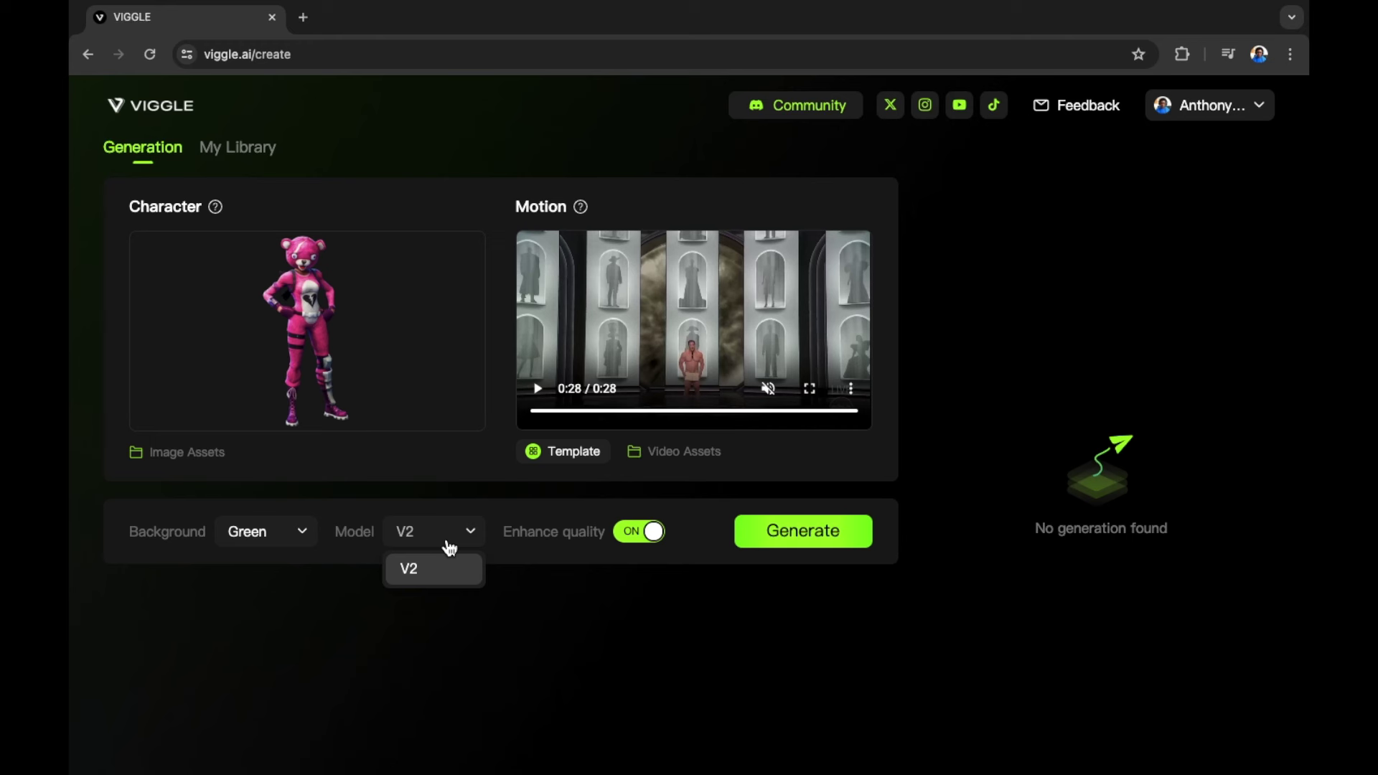
left_click(434, 572)
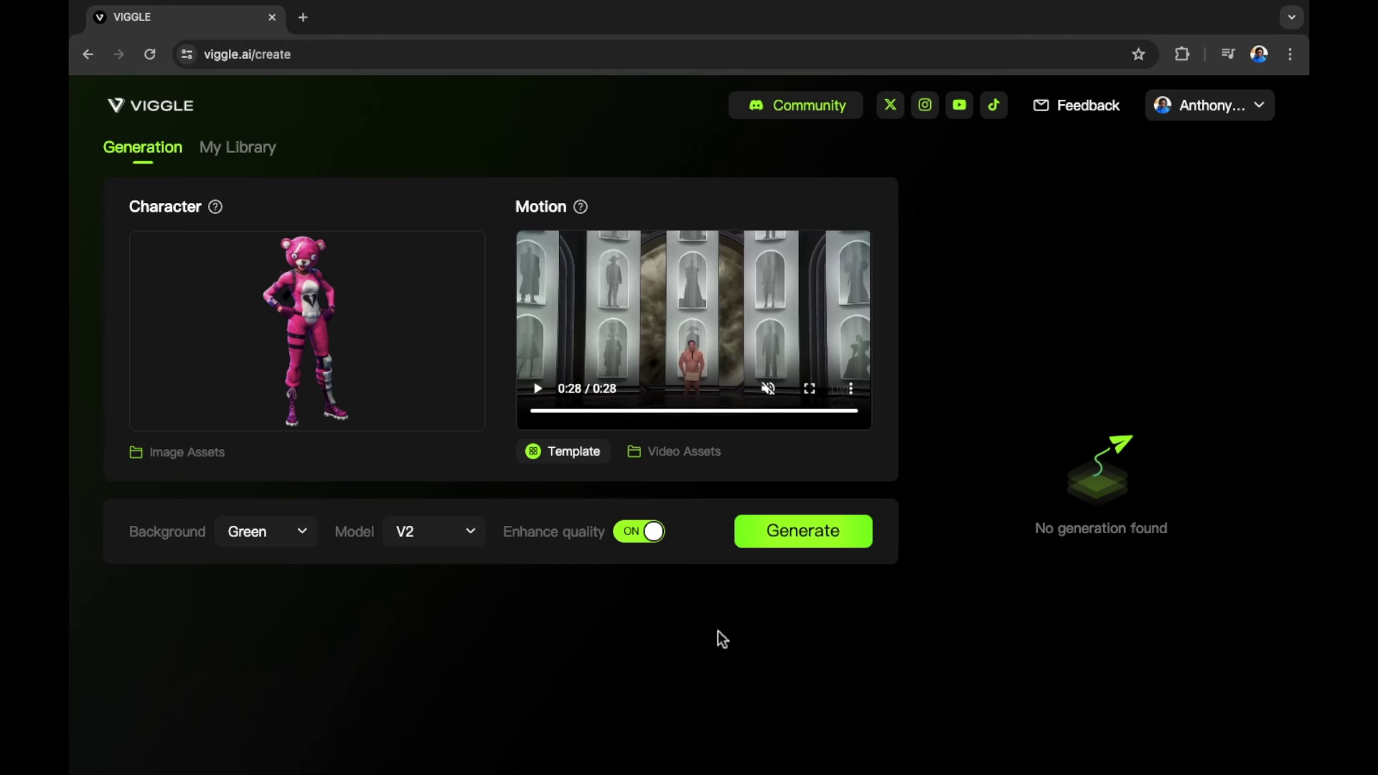
left_click(809, 549)
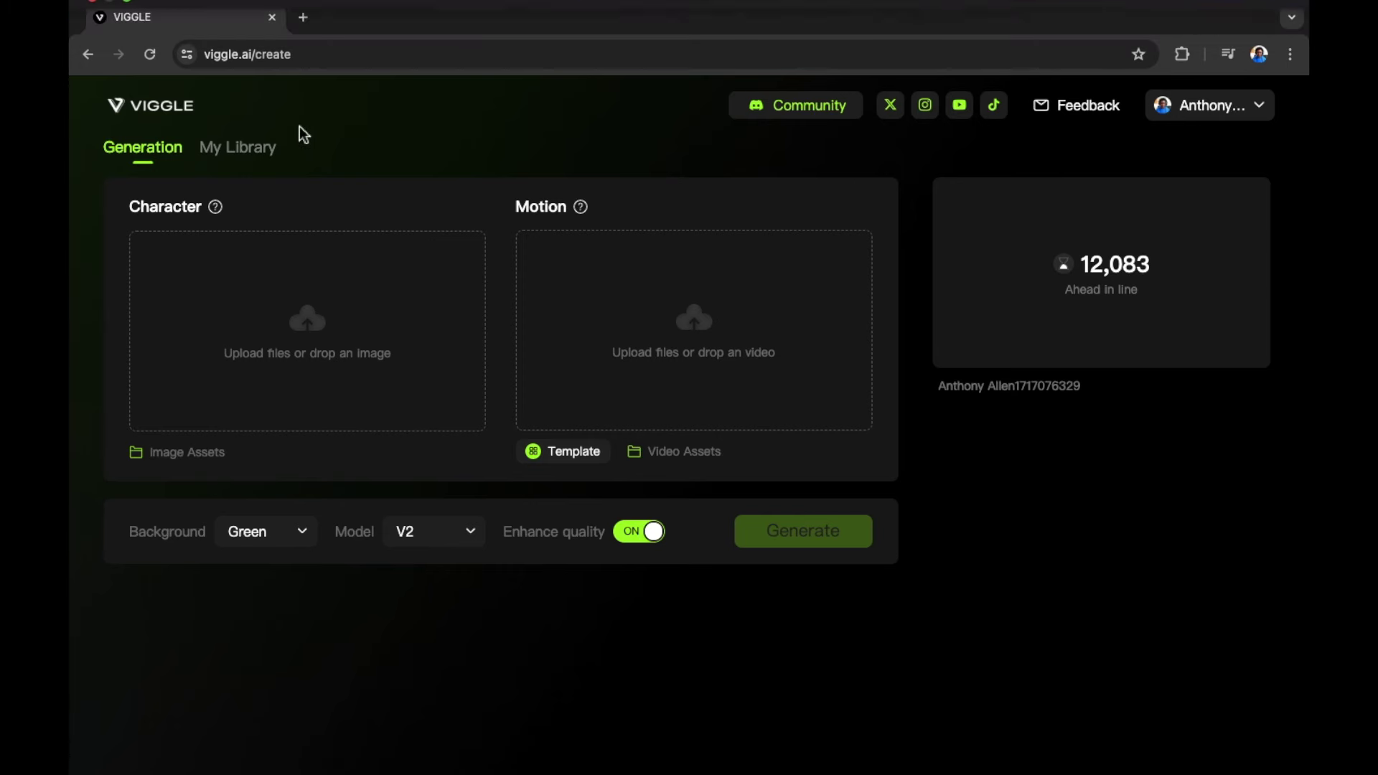
Step: In a new tab, rerun the earlier 'viggle ai' Google search from history
left_click(303, 17)
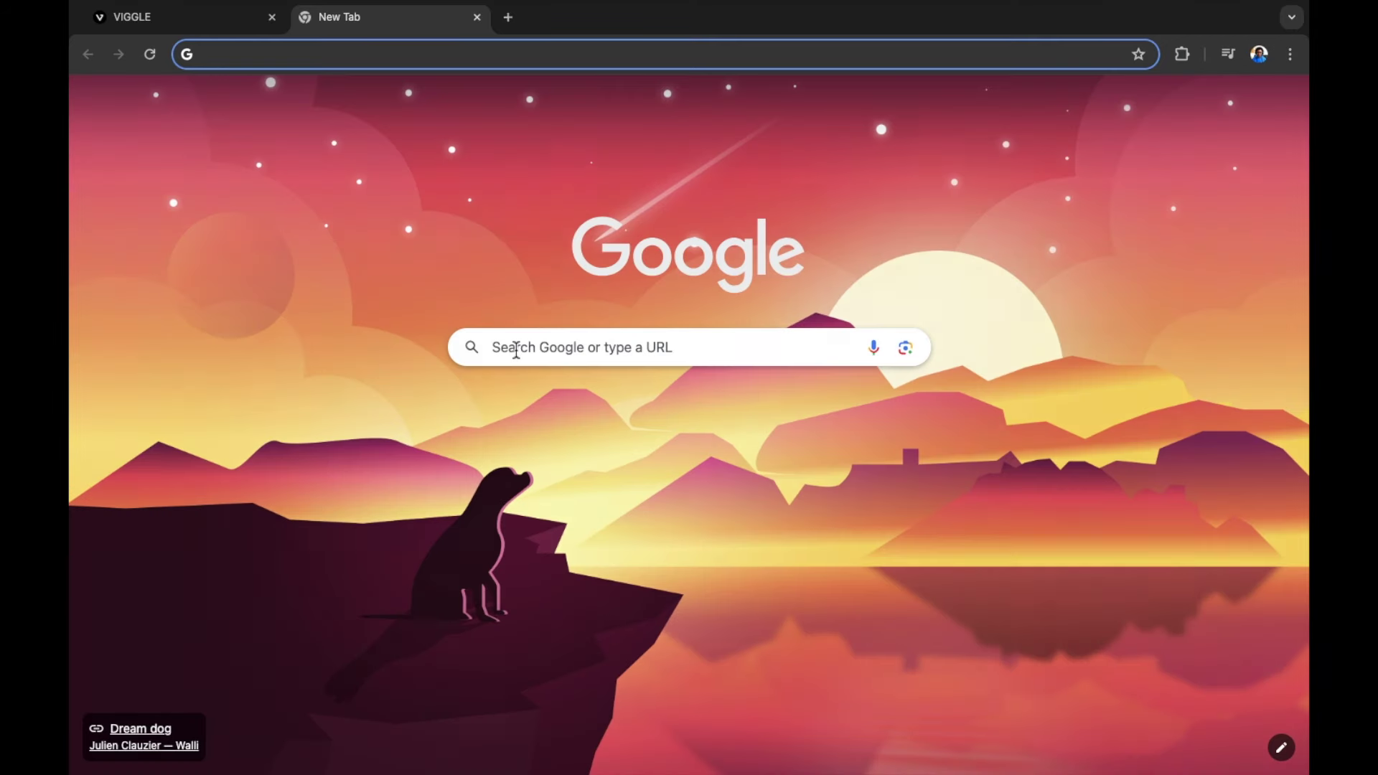
left_click(516, 350)
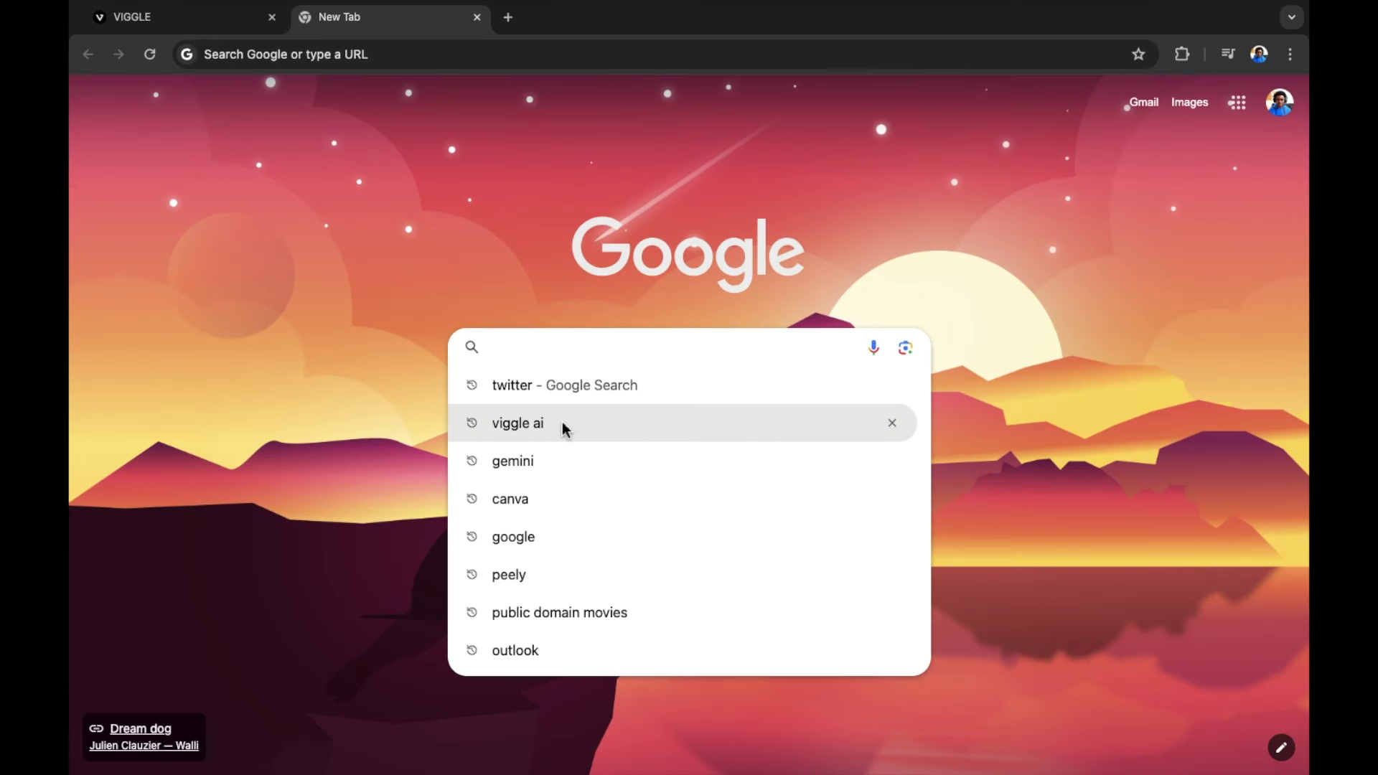
key("Escape")
key("Down")
key("Down")
key("Return")
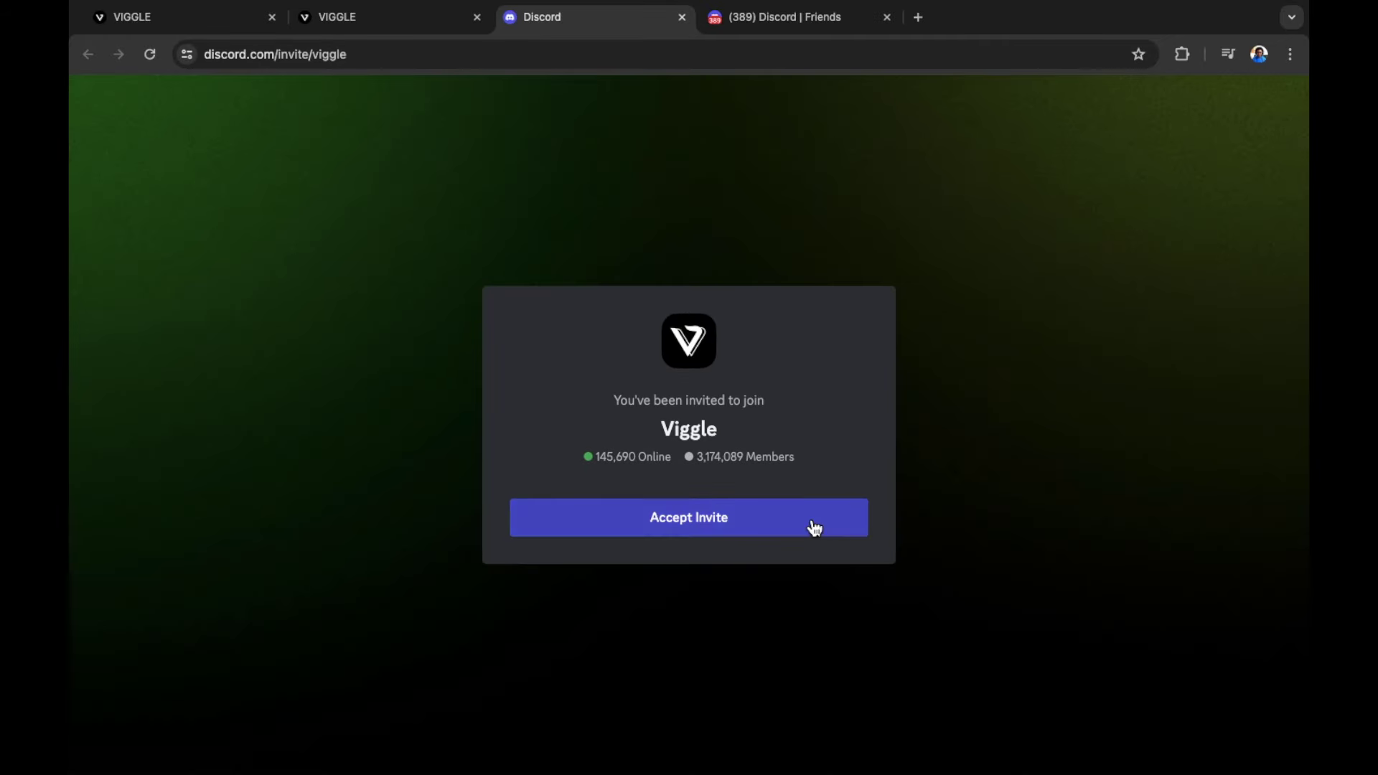
Step: Accept the invitation to the Viggle Discord server
left_click(775, 516)
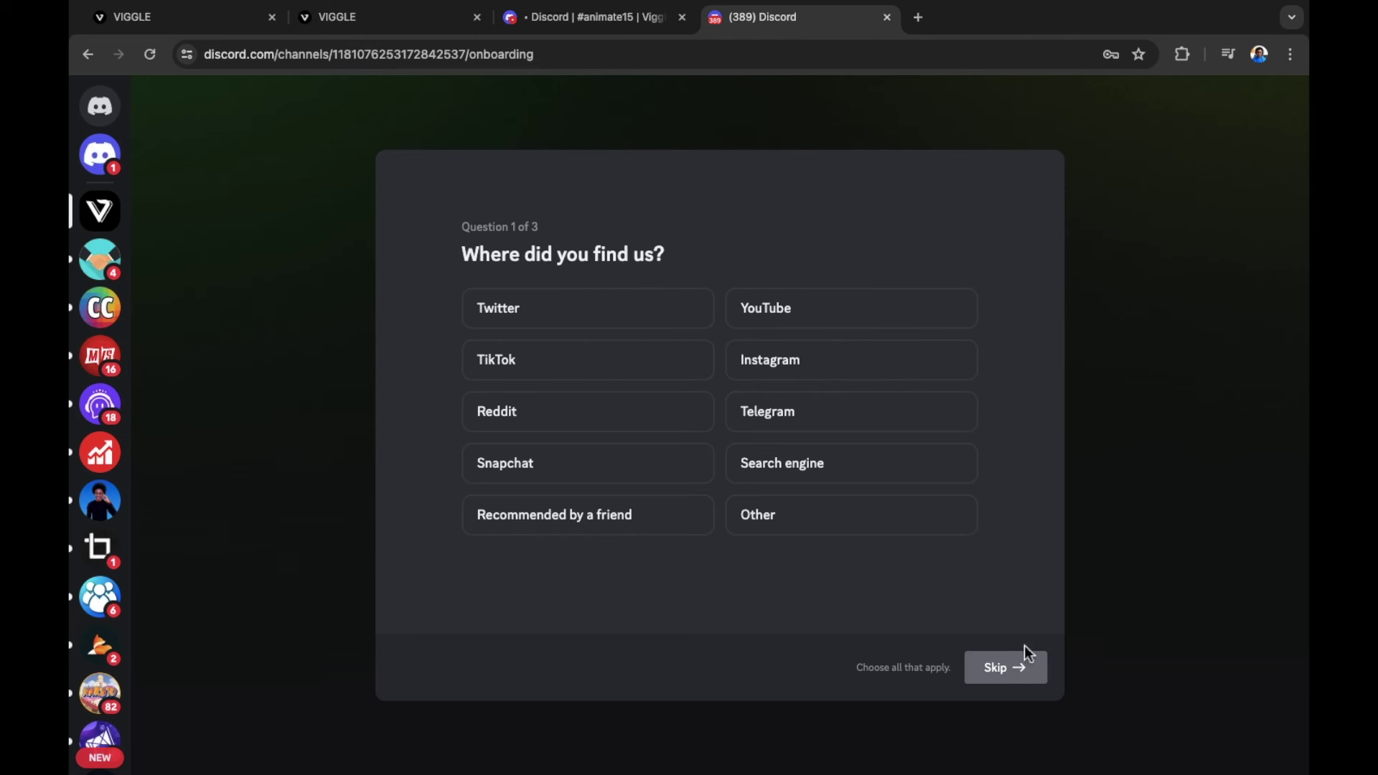
Step: Answer 'Recommended by a friend' and pick Movies/TV shows and Arts/creative work as interests
left_click(618, 528)
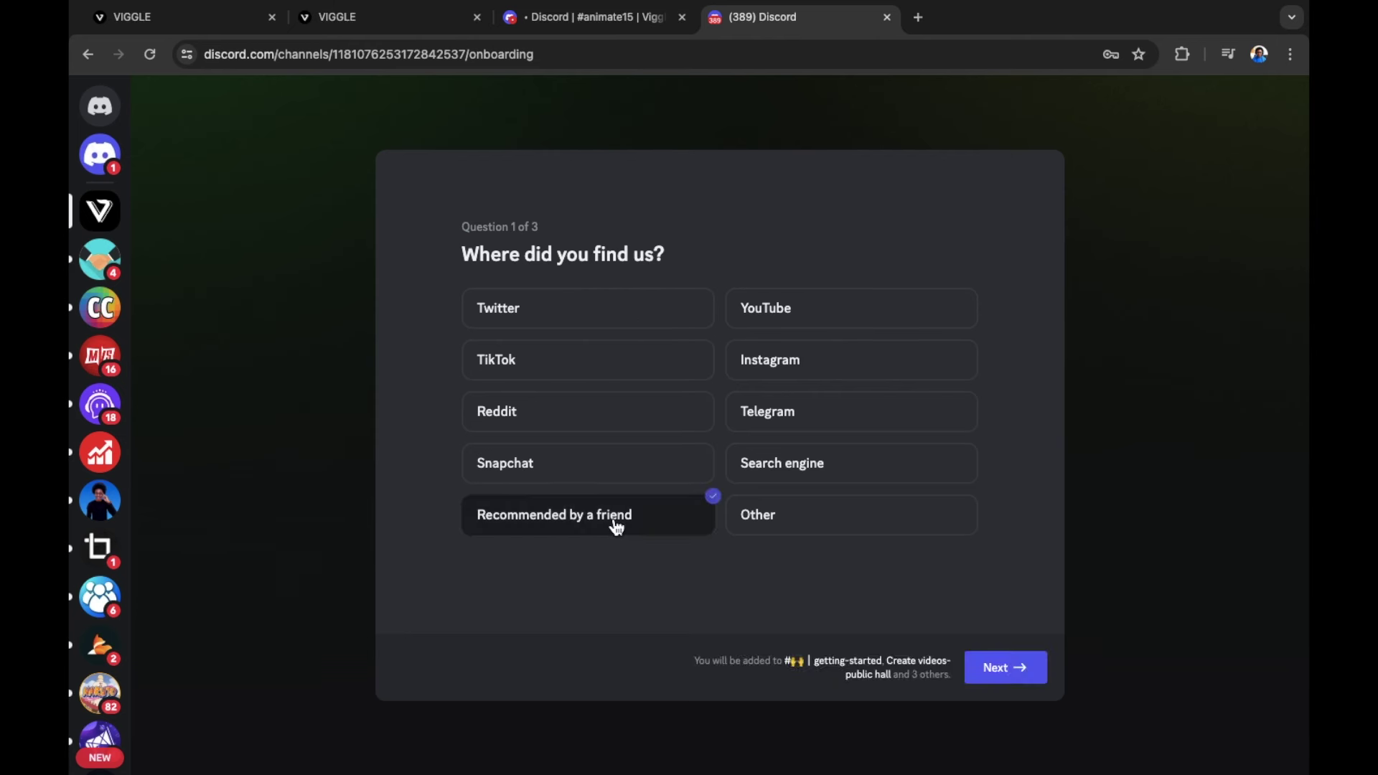
left_click(1035, 680)
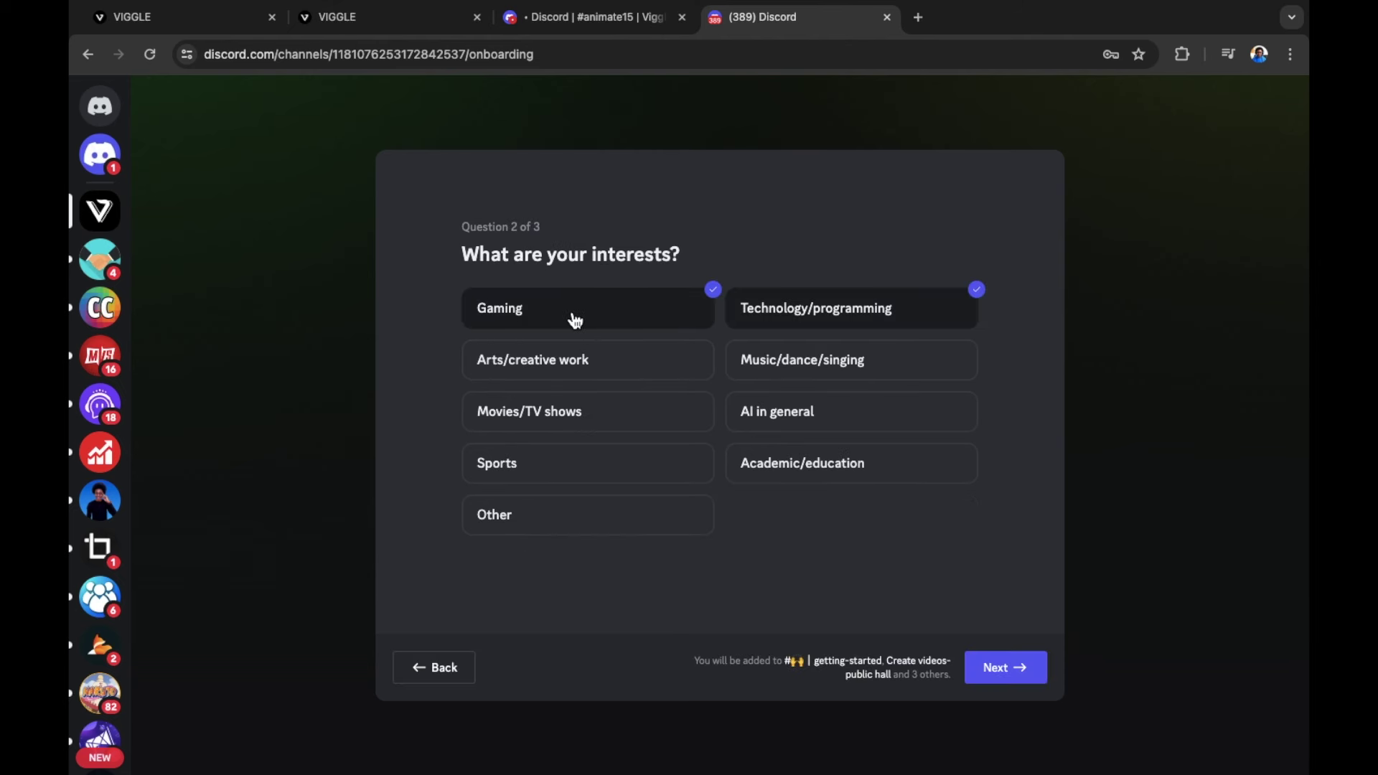
left_click(586, 426)
left_click(563, 363)
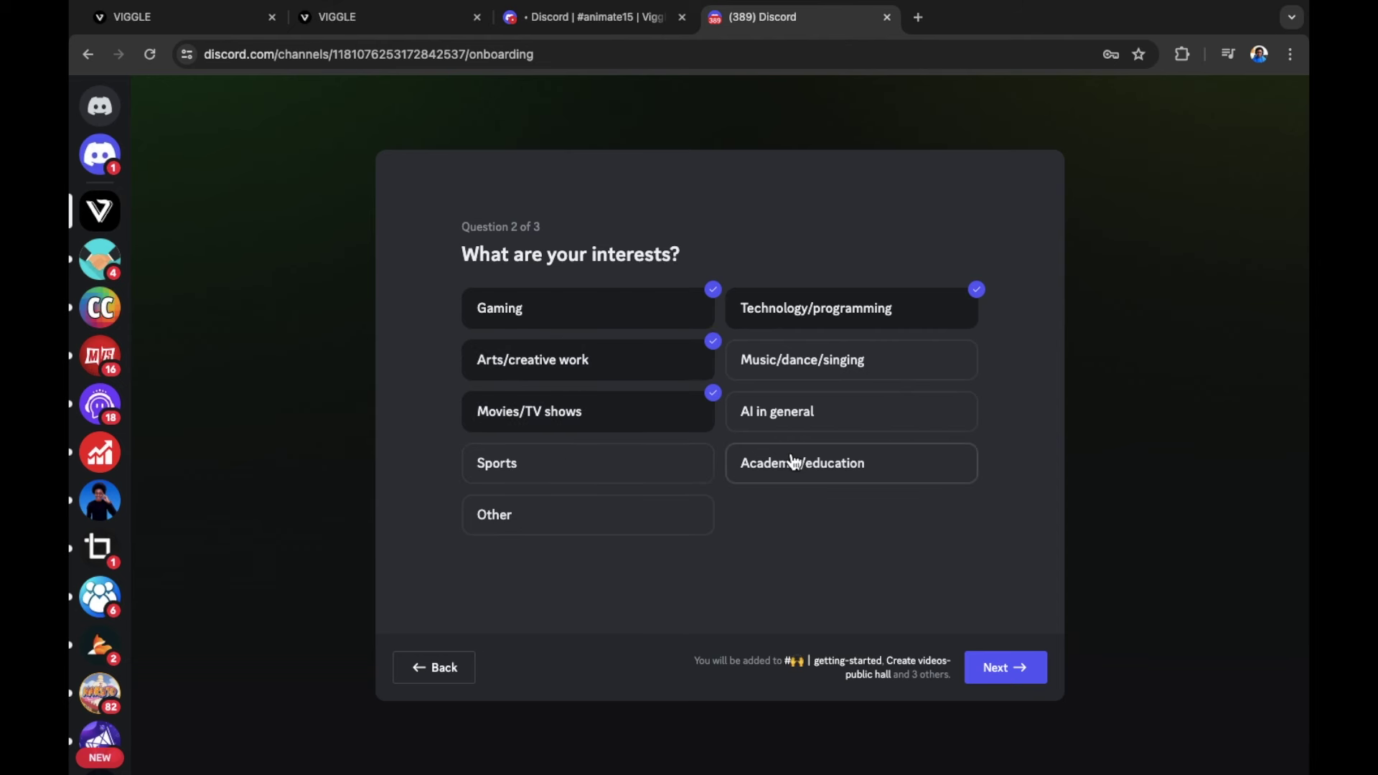
left_click(1022, 682)
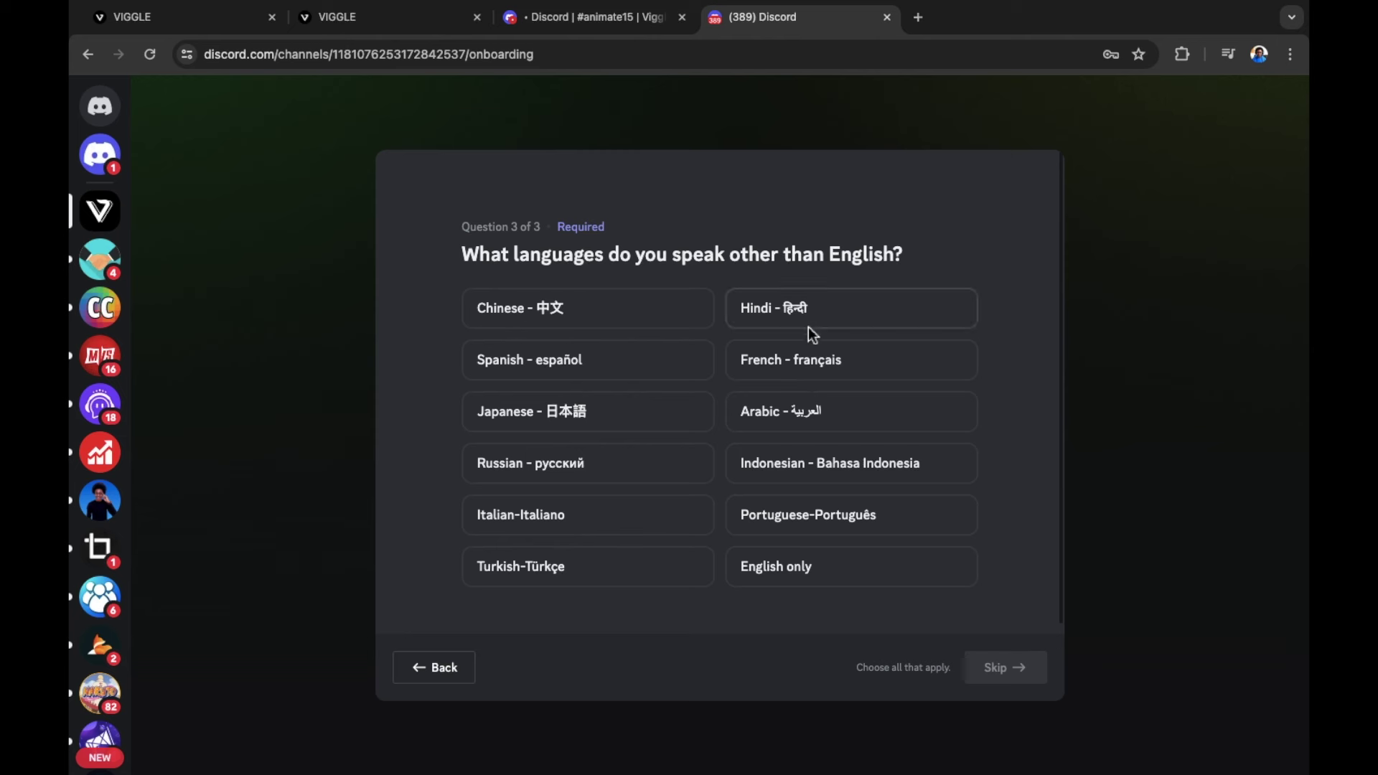
Step: Choose 'English only' as the language, read the server rules, and finish onboarding
left_click(816, 582)
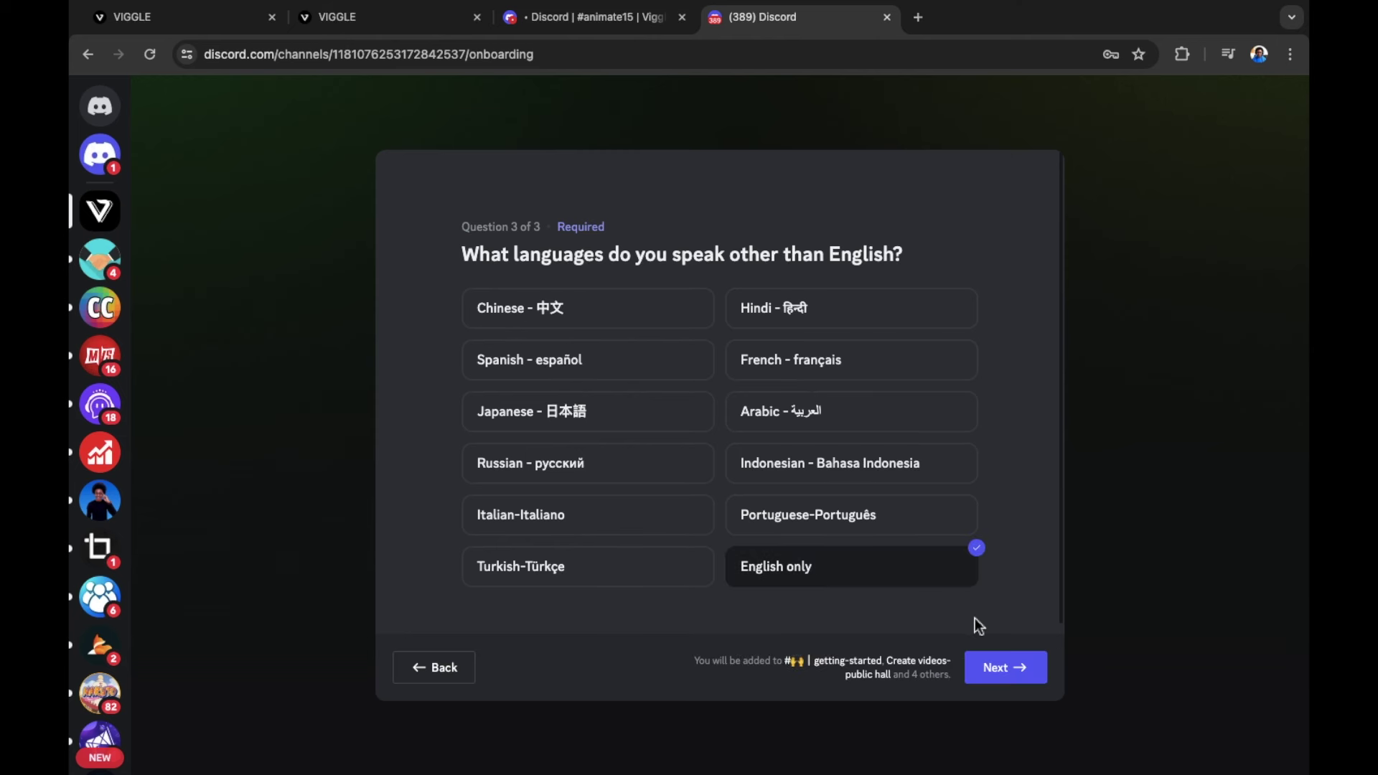
left_click(1020, 678)
scroll(781, 455, "down", 2)
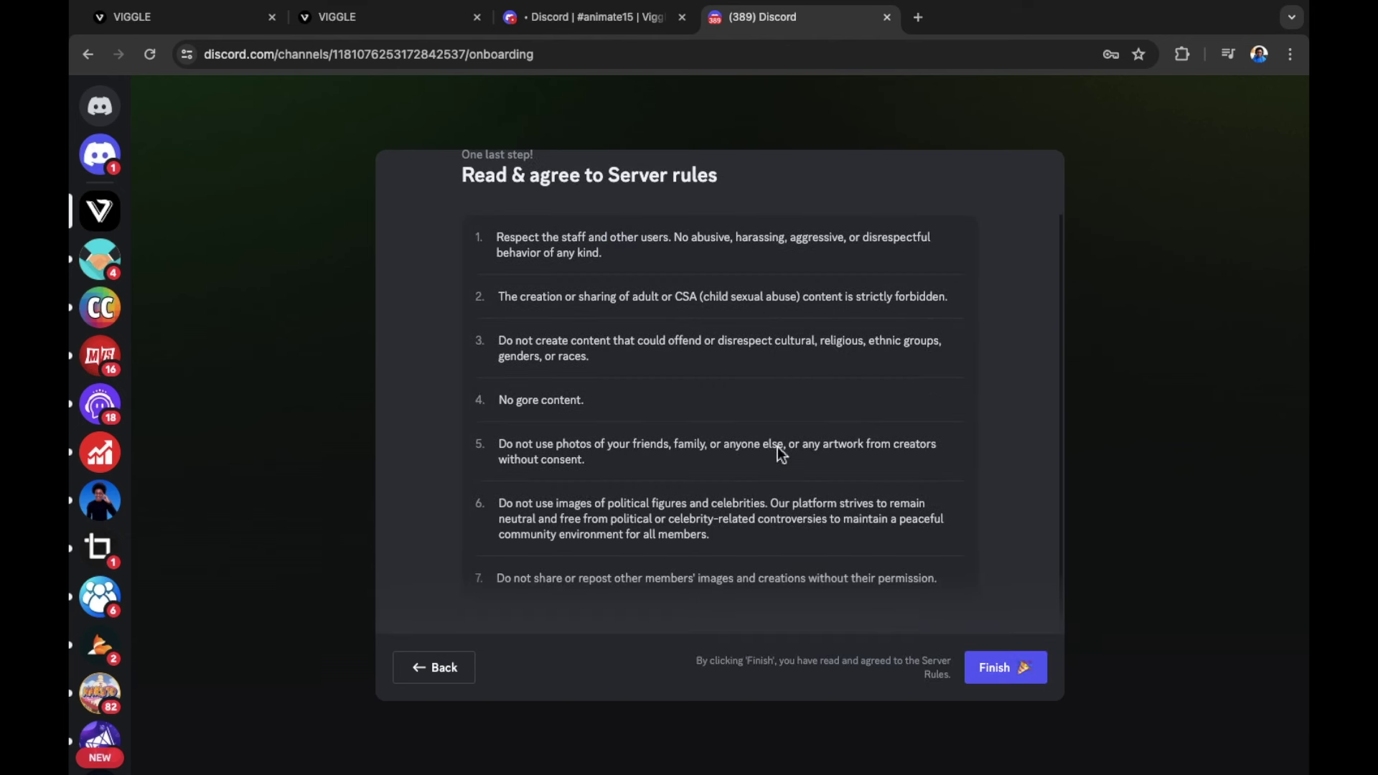
scroll(786, 373, "up", 2)
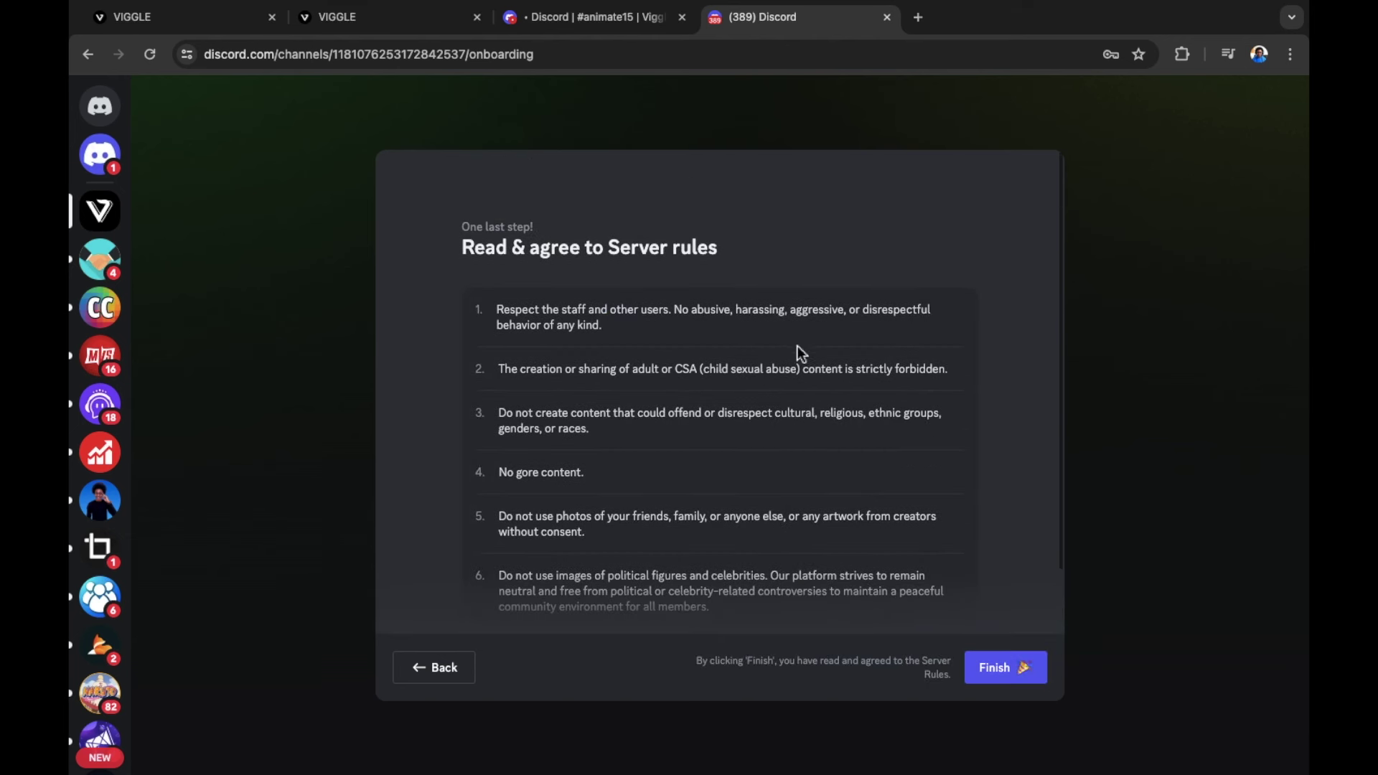
scroll(797, 346, "down", 2)
left_click(1023, 677)
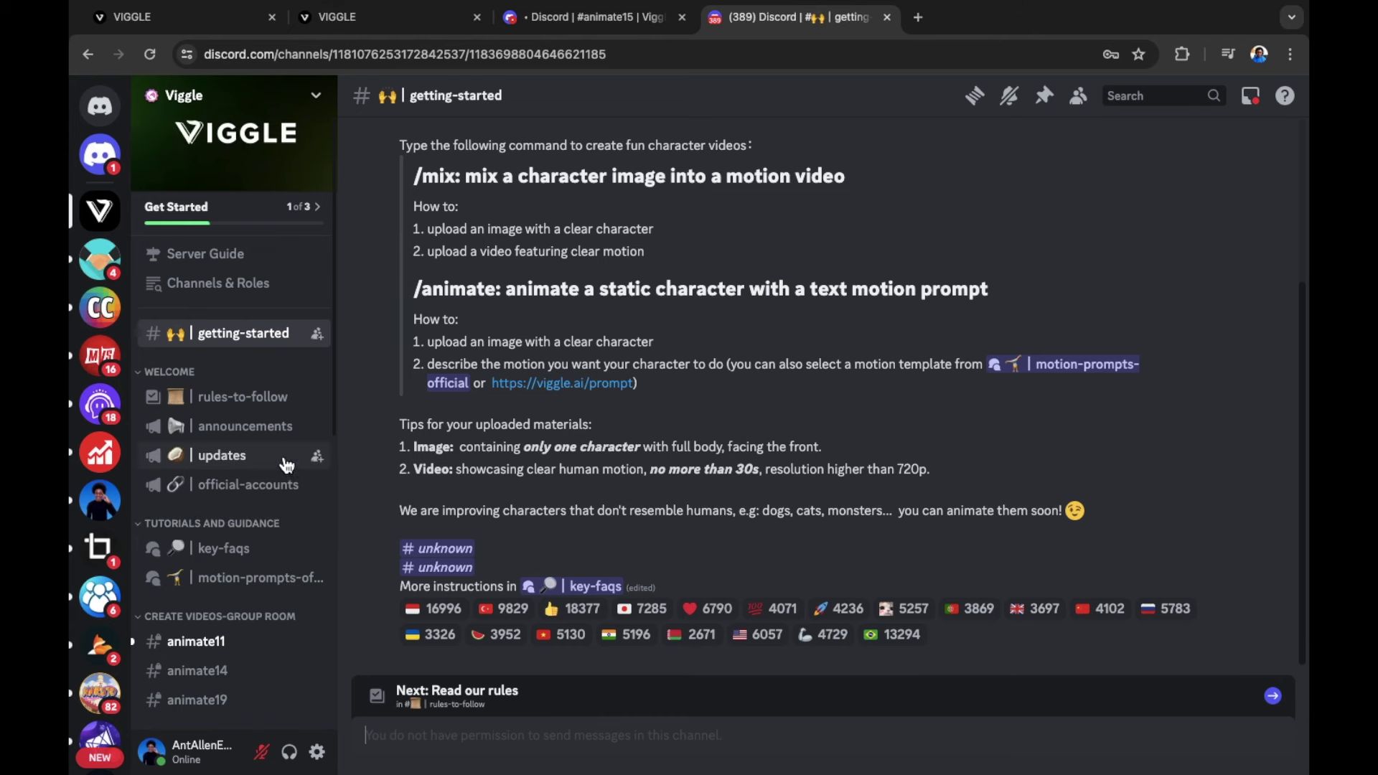
Step: Open the animate11 channel under CREATE VIDEOS-GROUP ROOM
left_click(288, 638)
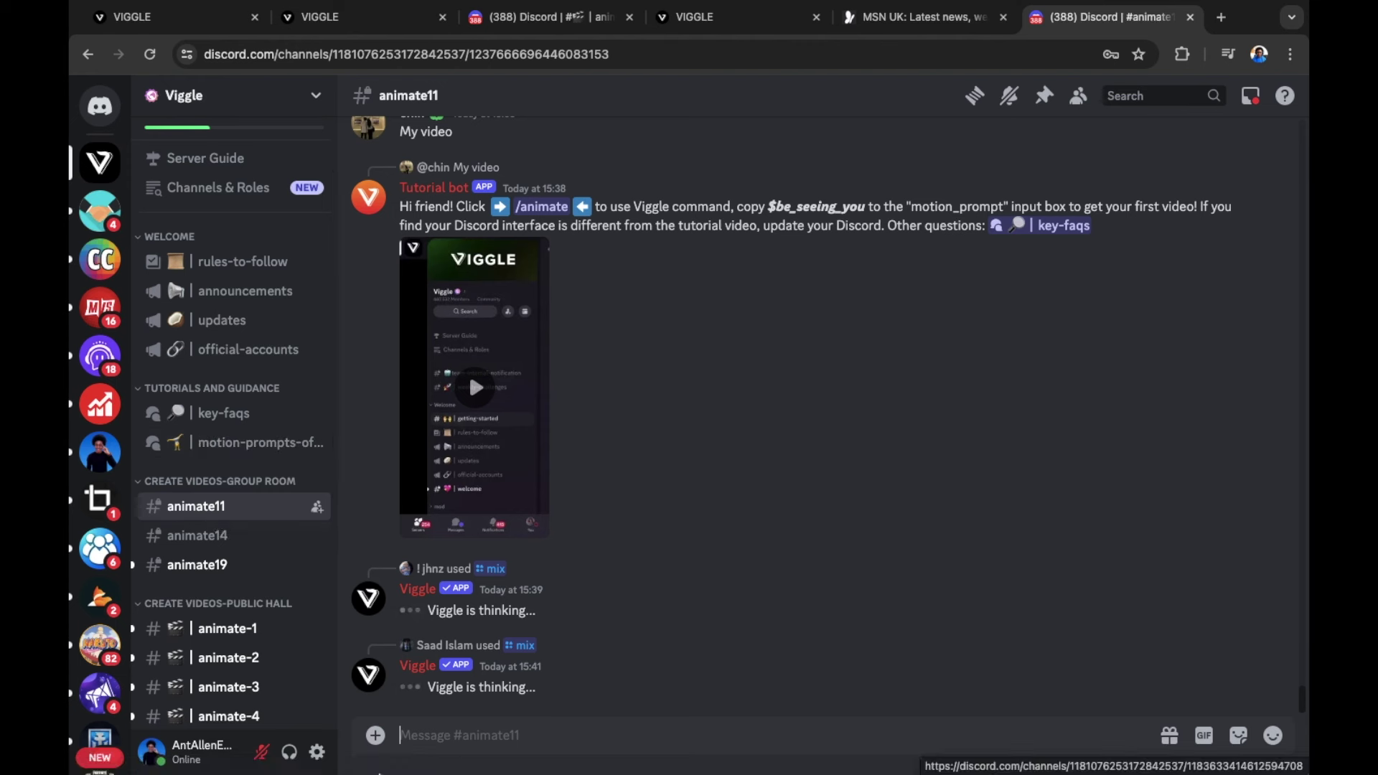
mouse_move(473, 716)
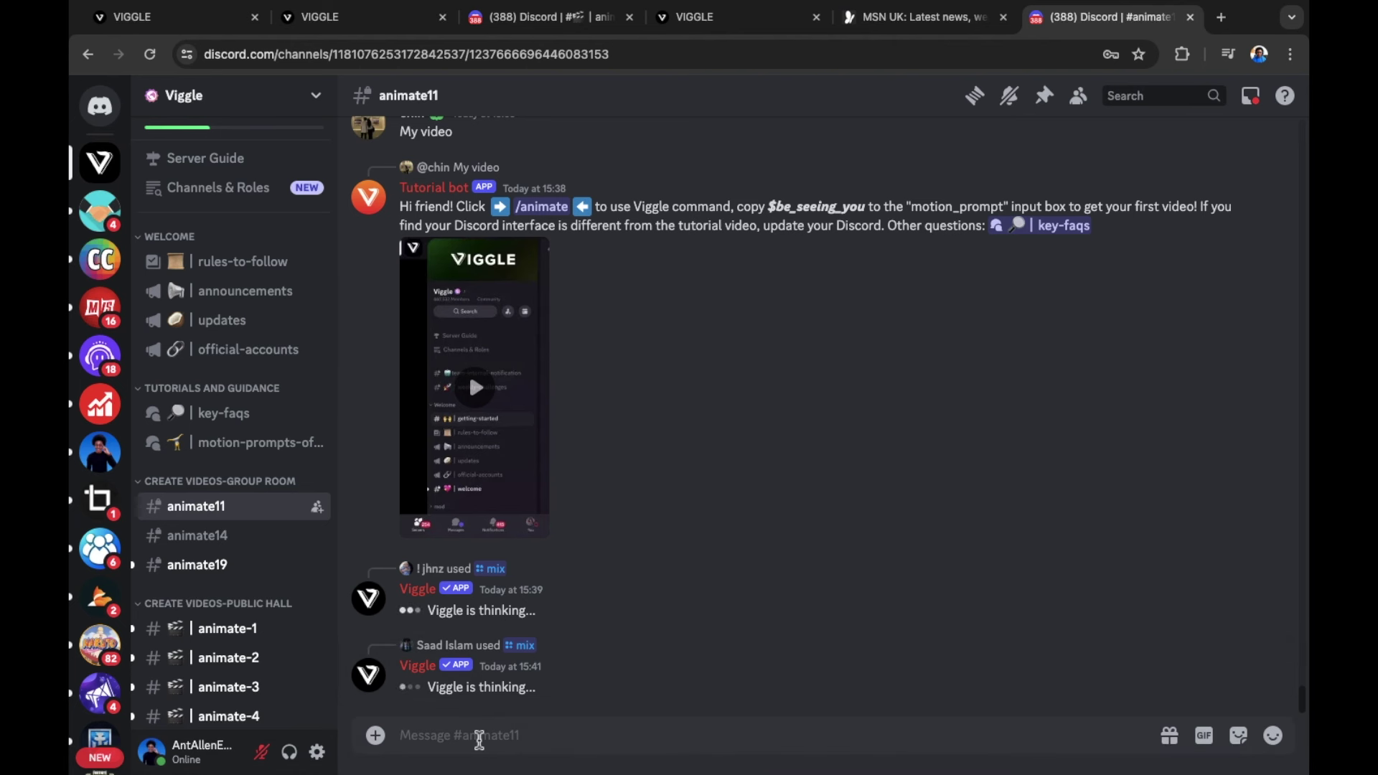
Step: Start an /animate command with Peely_Reactive.png from the Viggle video folder as the image
type("/")
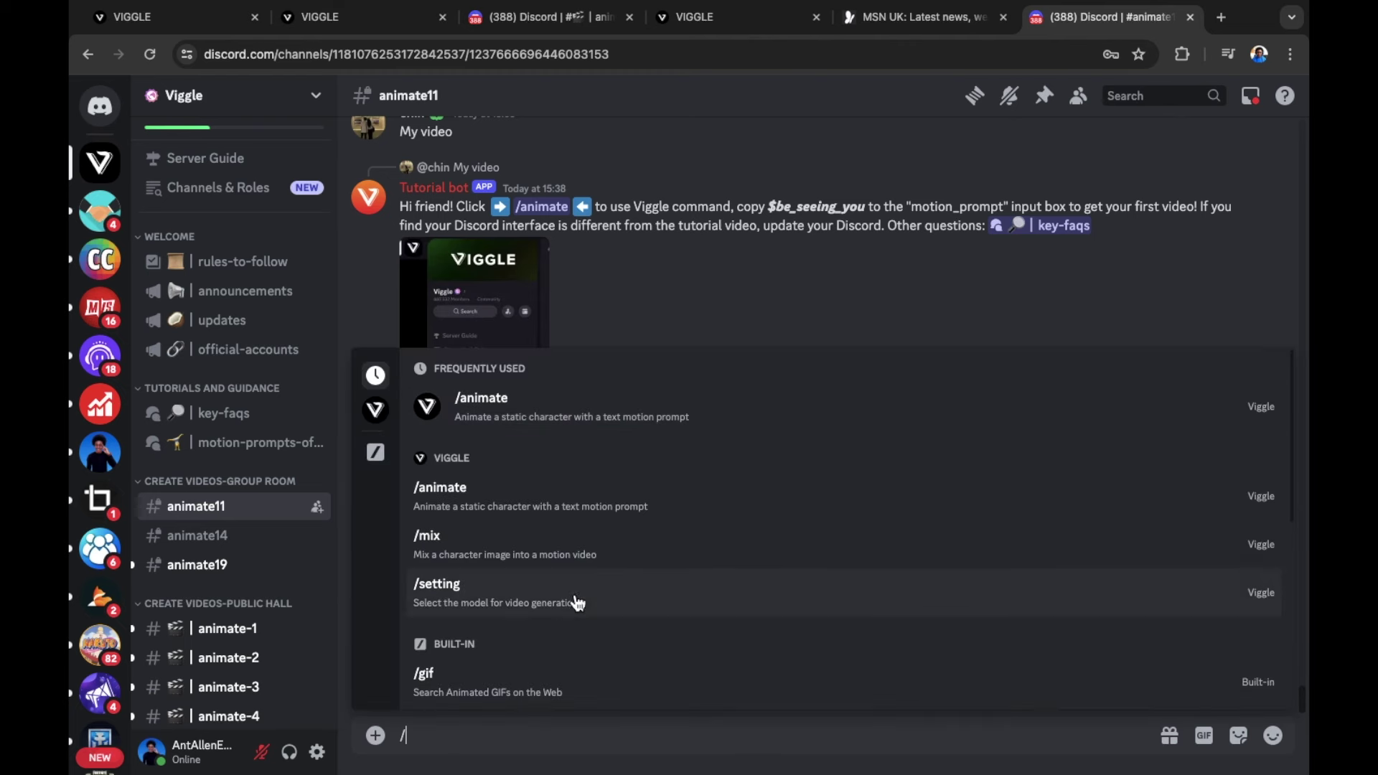
left_click(448, 505)
left_click(460, 619)
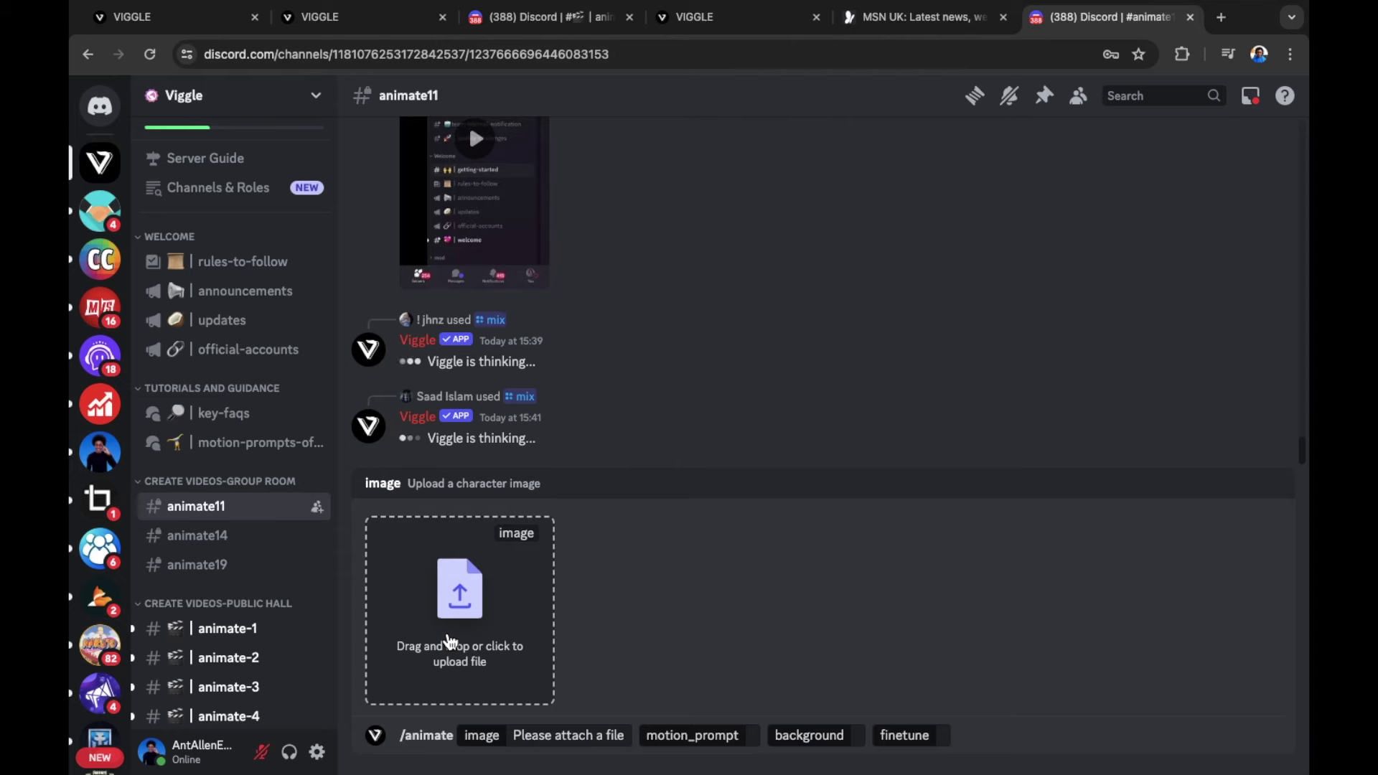
left_click(450, 640)
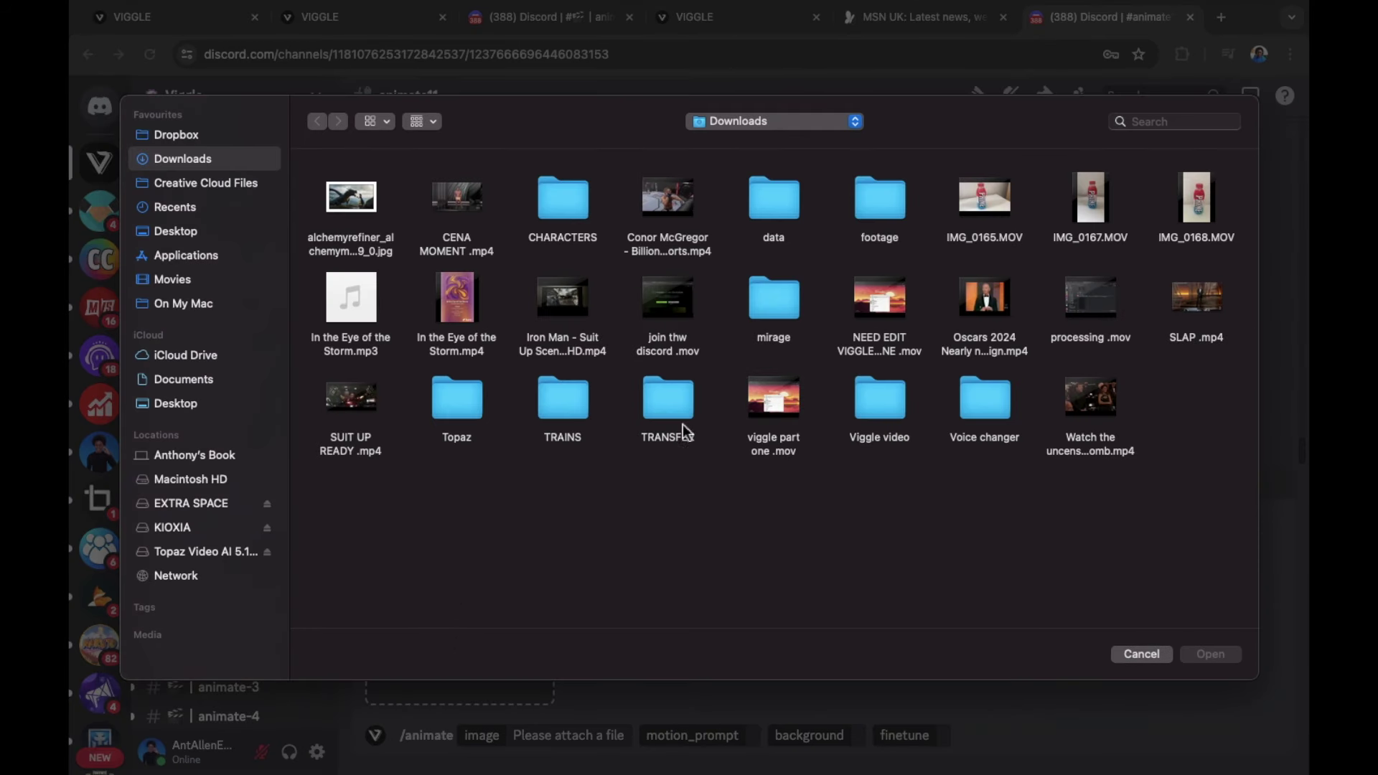
double_click(872, 416)
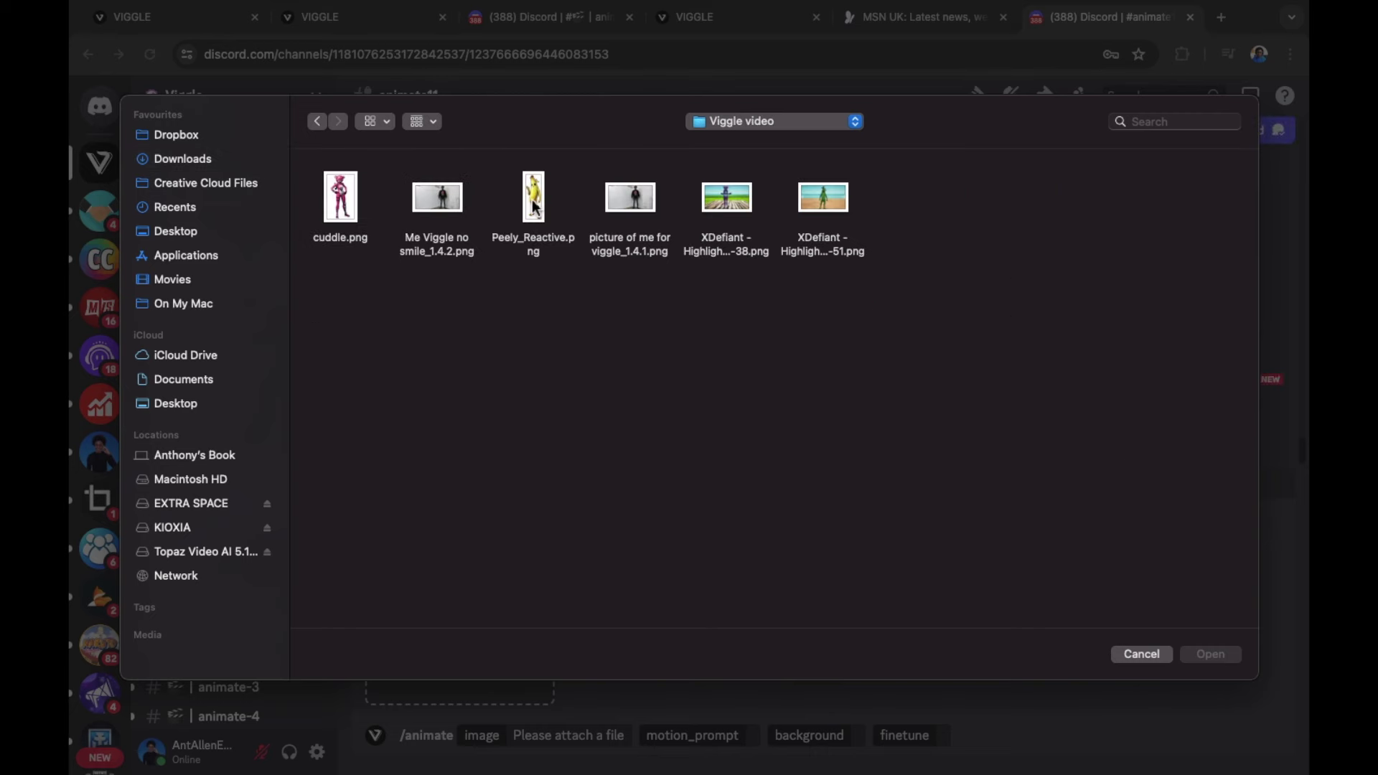
double_click(534, 198)
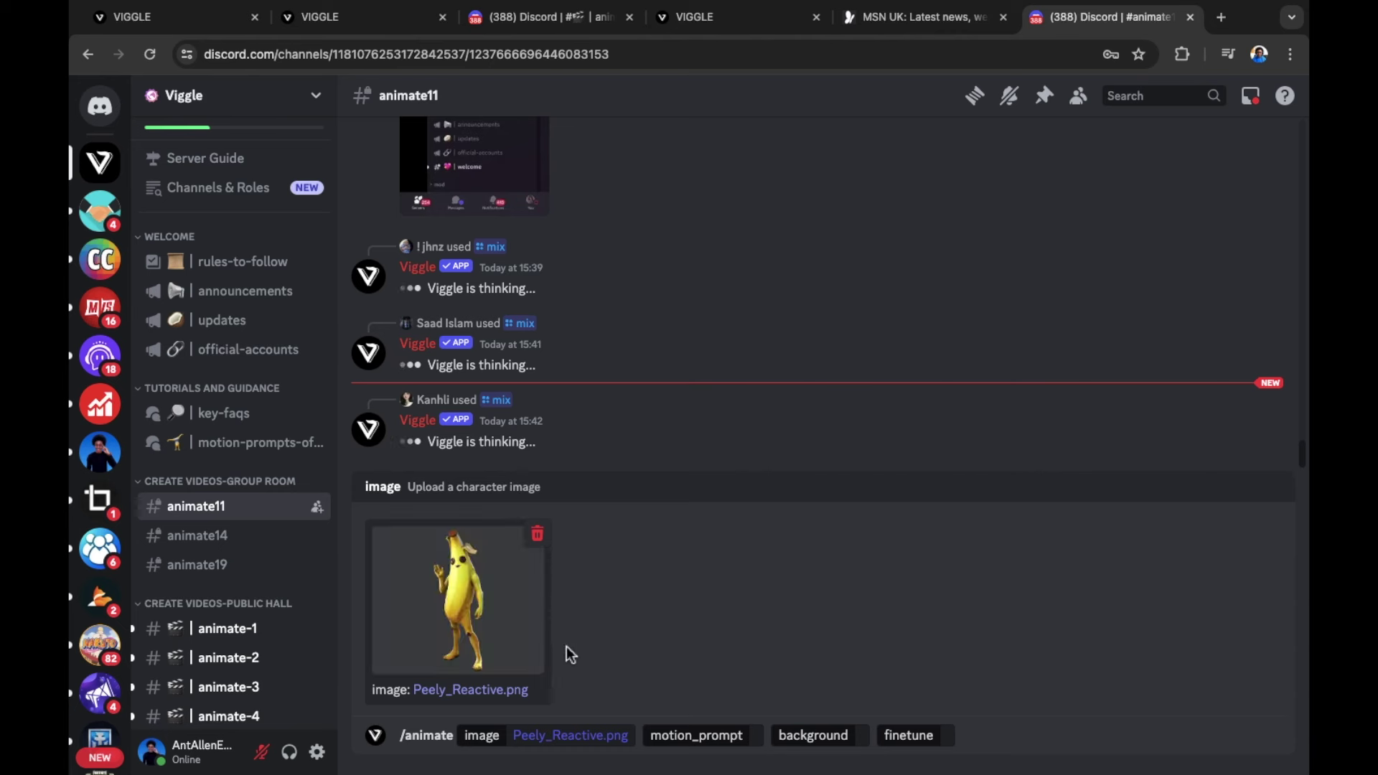
left_click(687, 740)
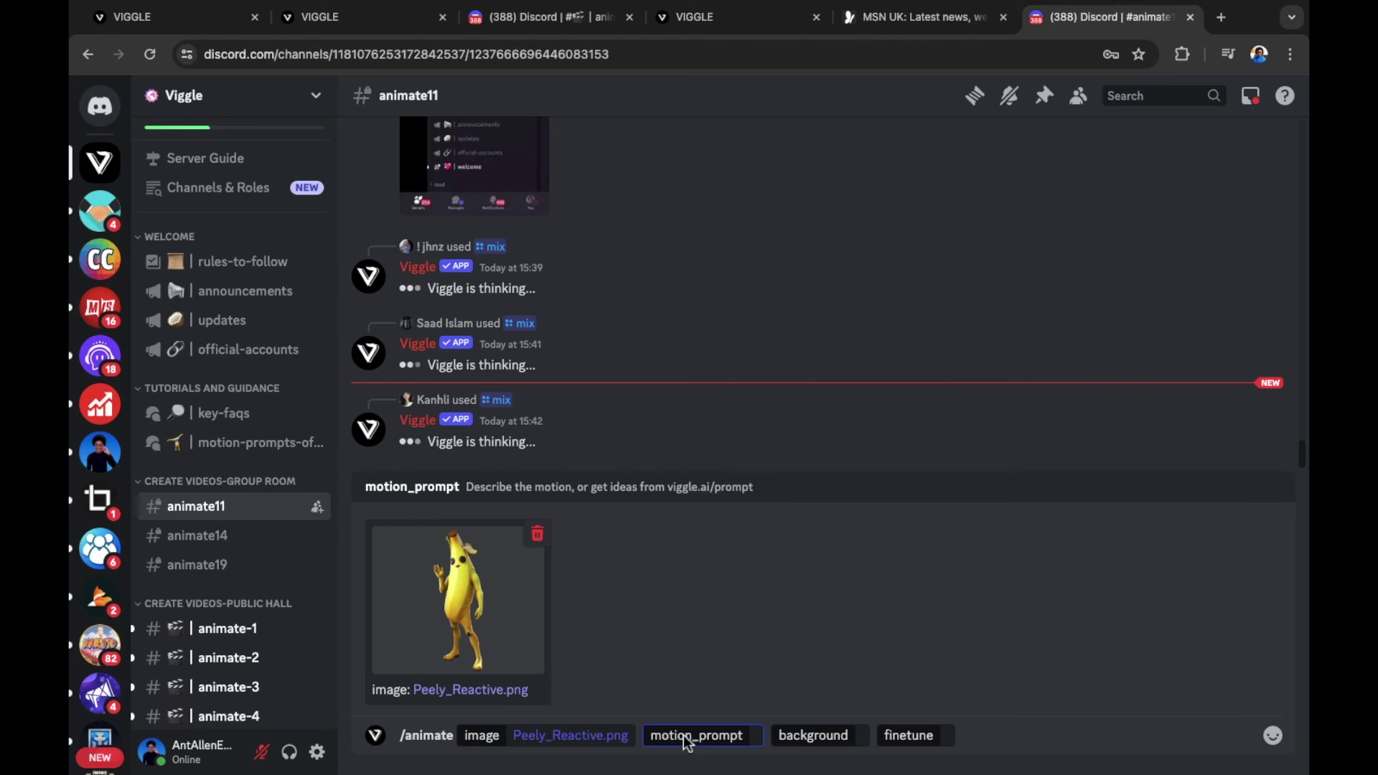
Step: Copy the $dance motion prompt from Viggle's 'dancing' prompt results, muting its preview
left_click(723, 17)
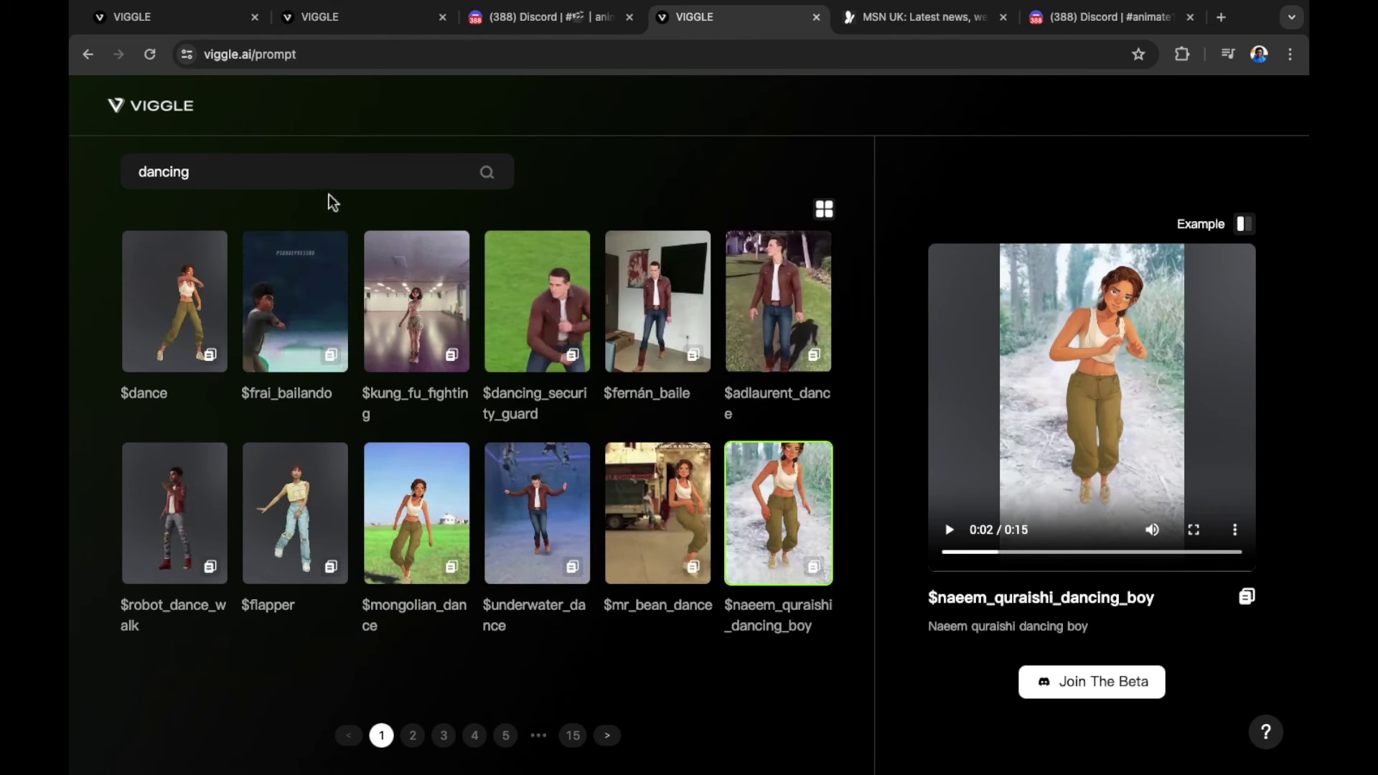
left_click(165, 334)
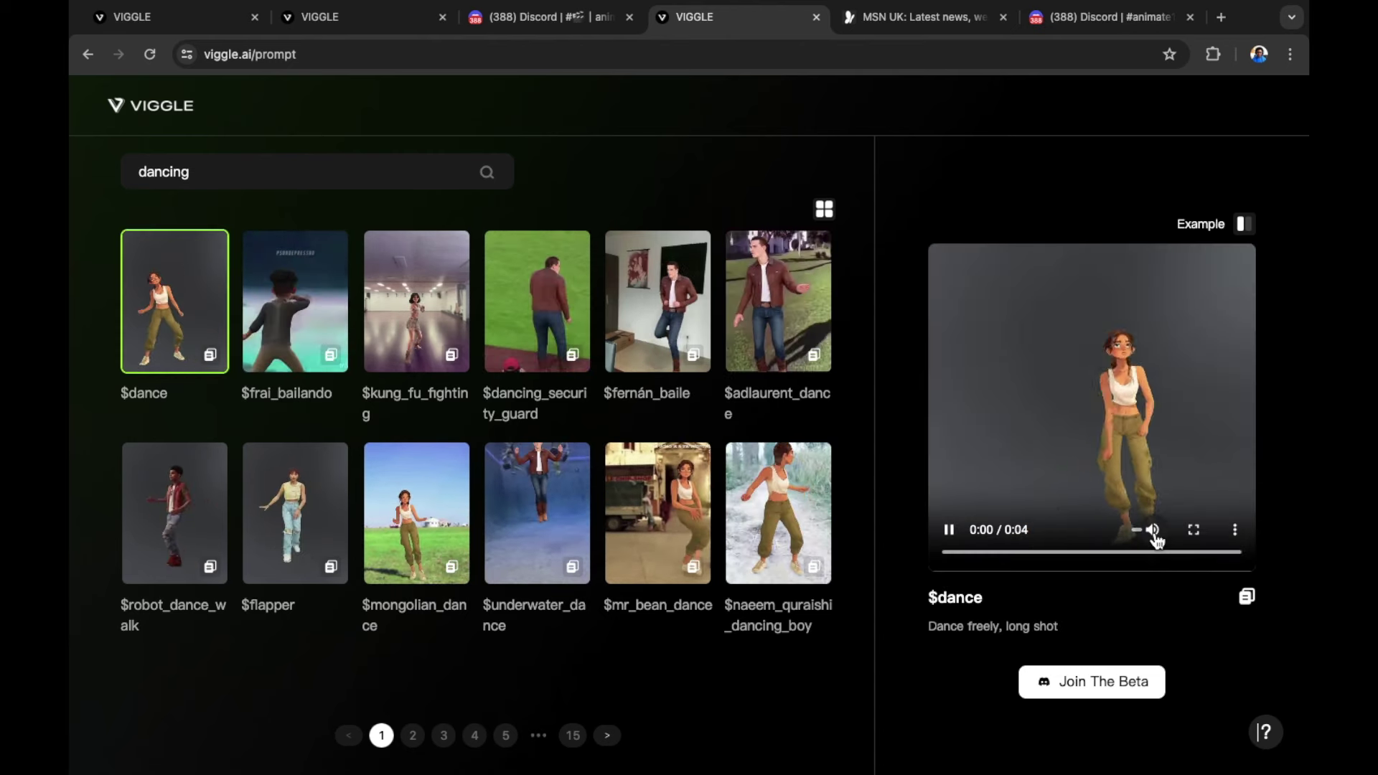
left_click(1153, 531)
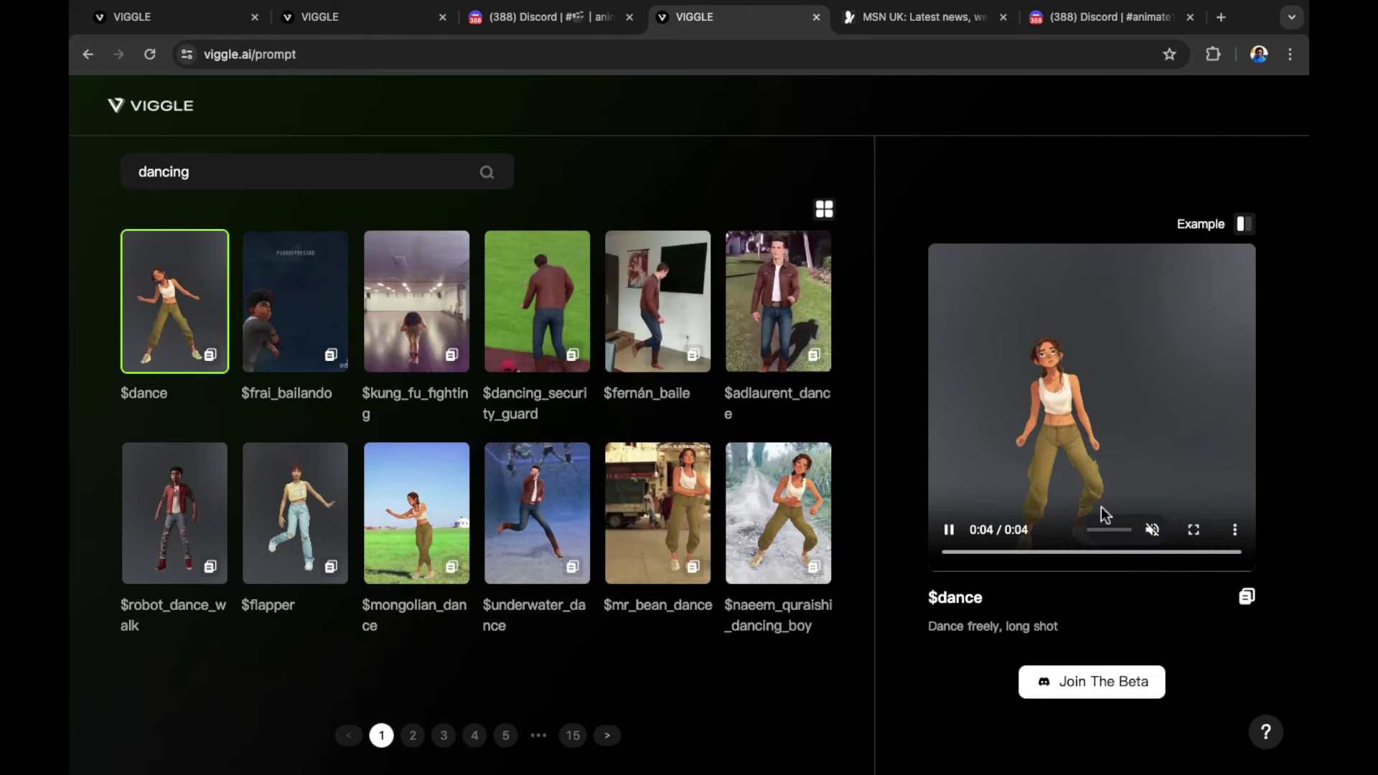
left_click(1248, 600)
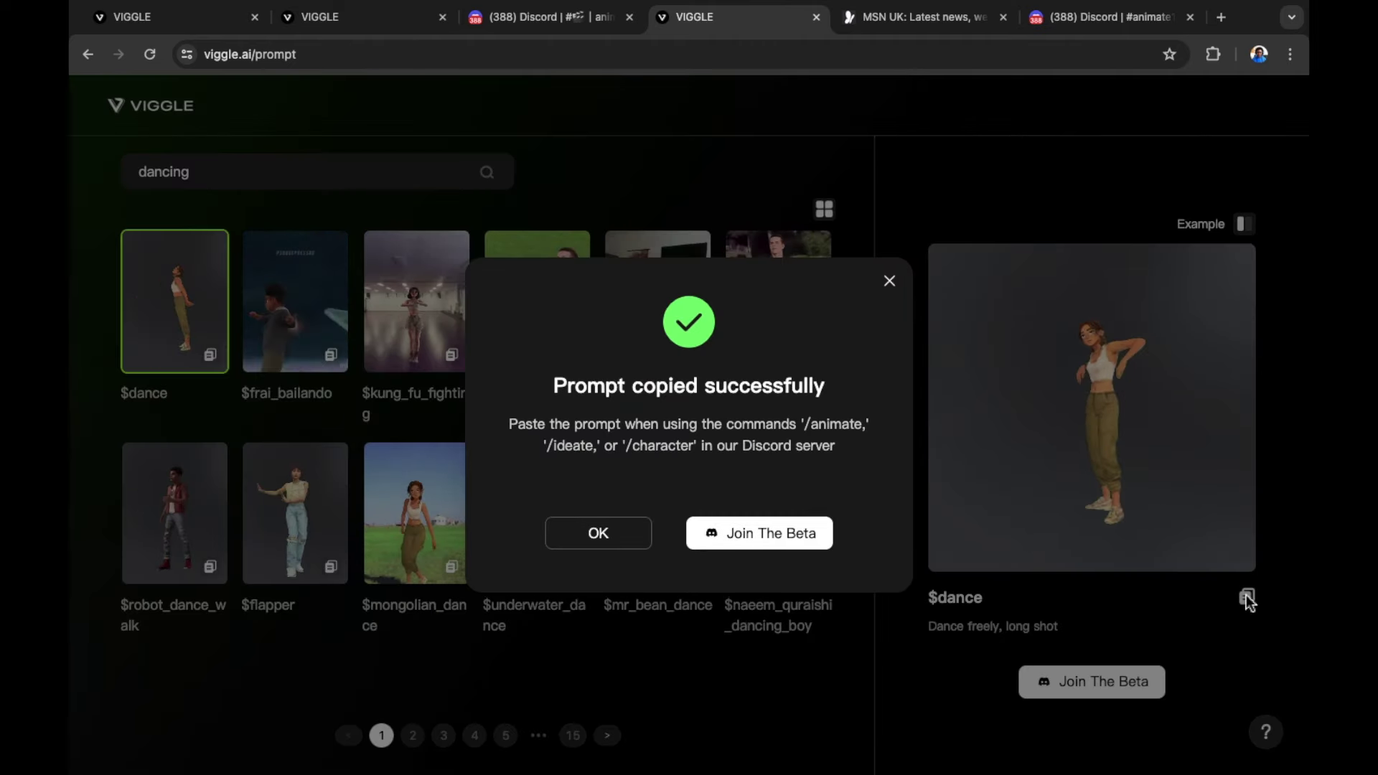
left_click(890, 281)
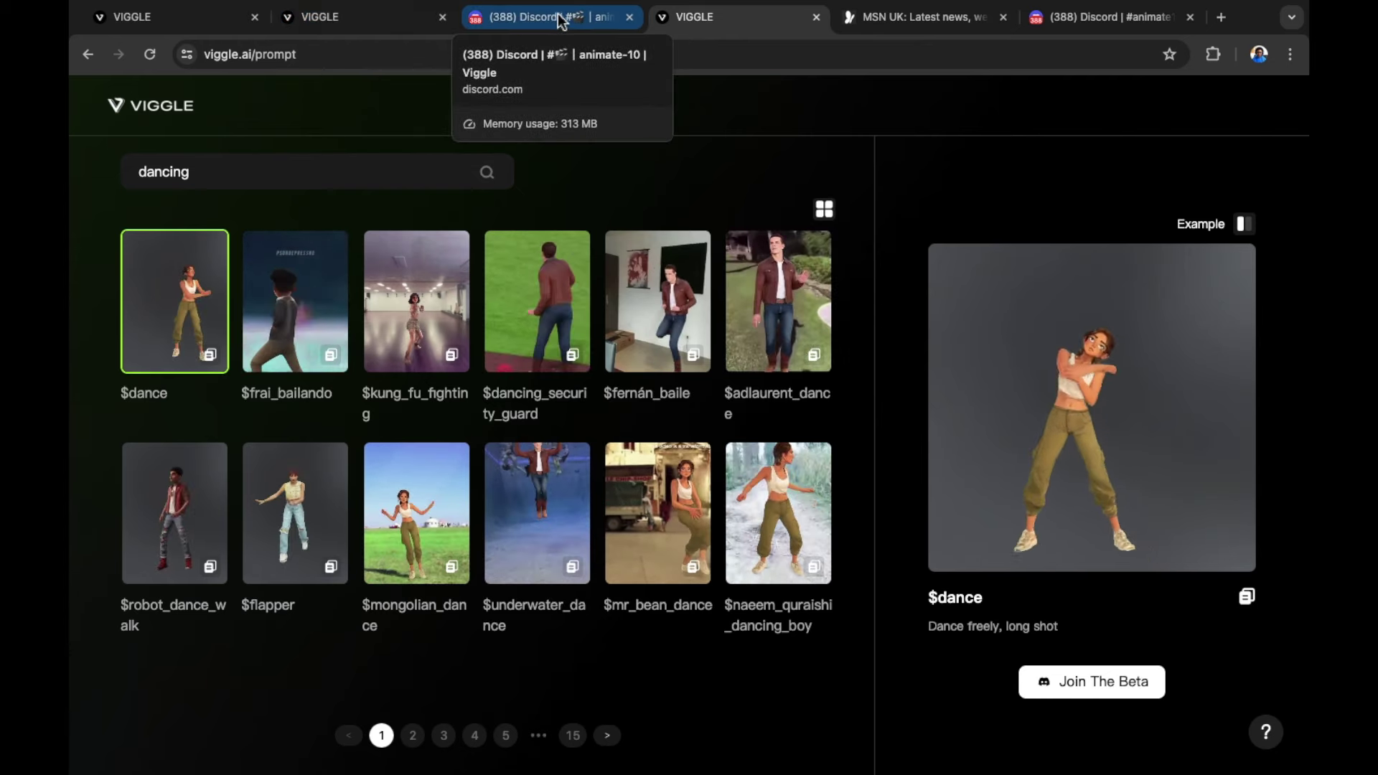
Step: Send the /animate command in #animate11 with motion $dance, Green background and finetune On
left_click(1052, 23)
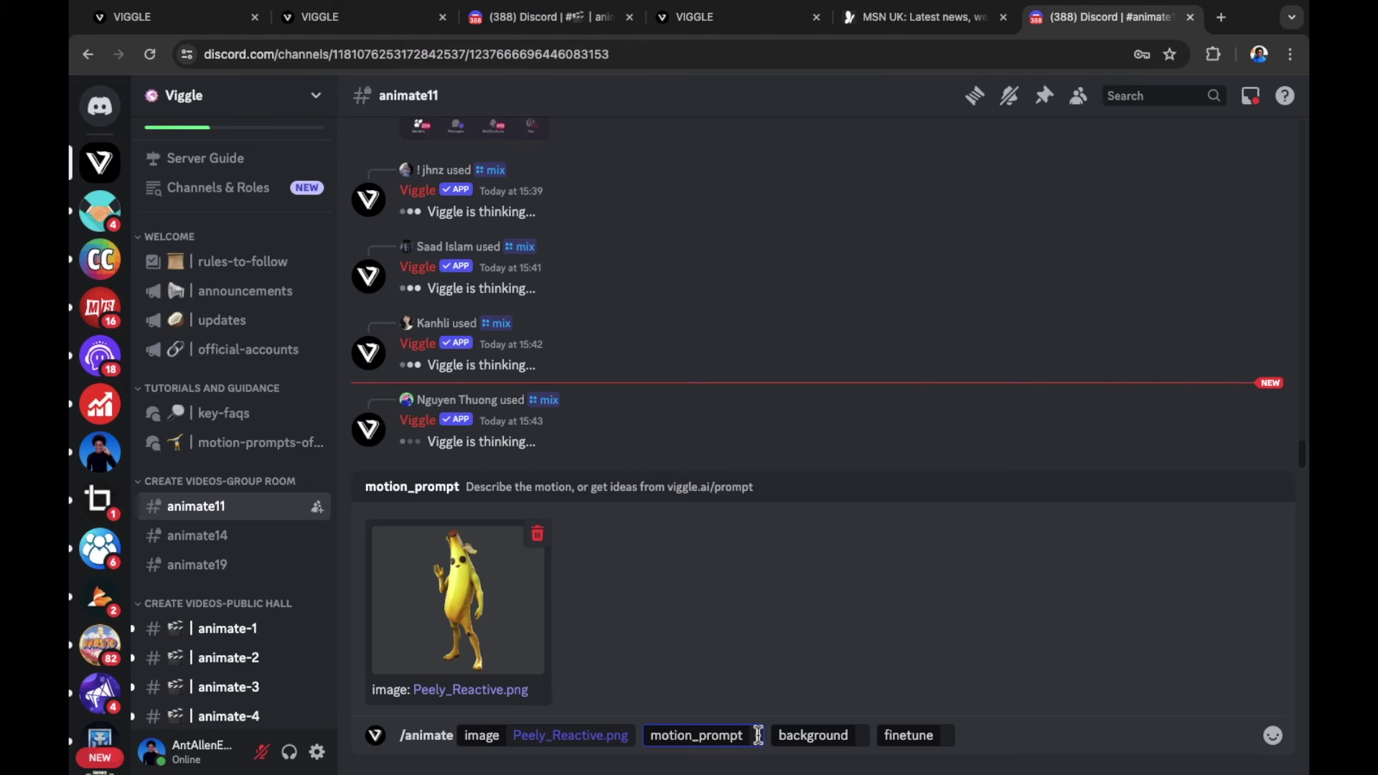
key("ctrl+v")
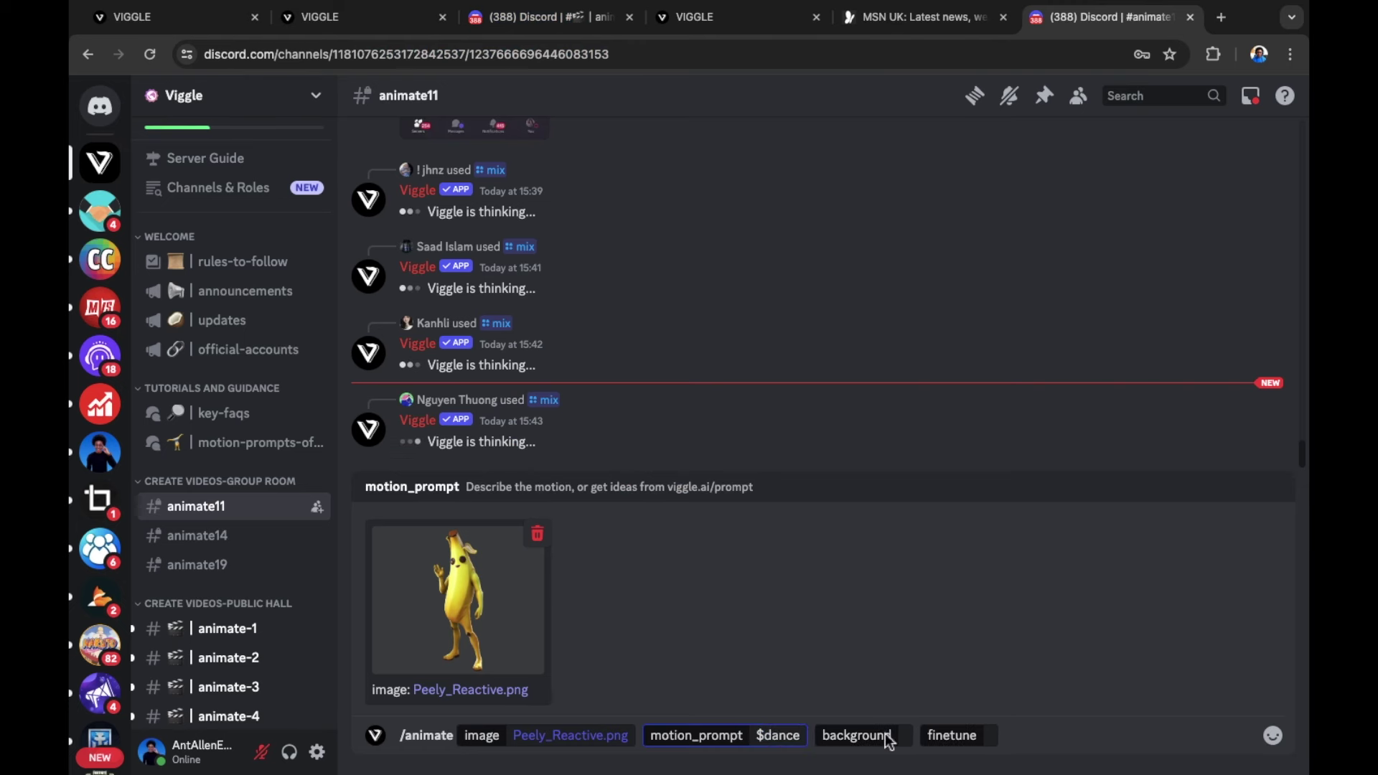
left_click(882, 738)
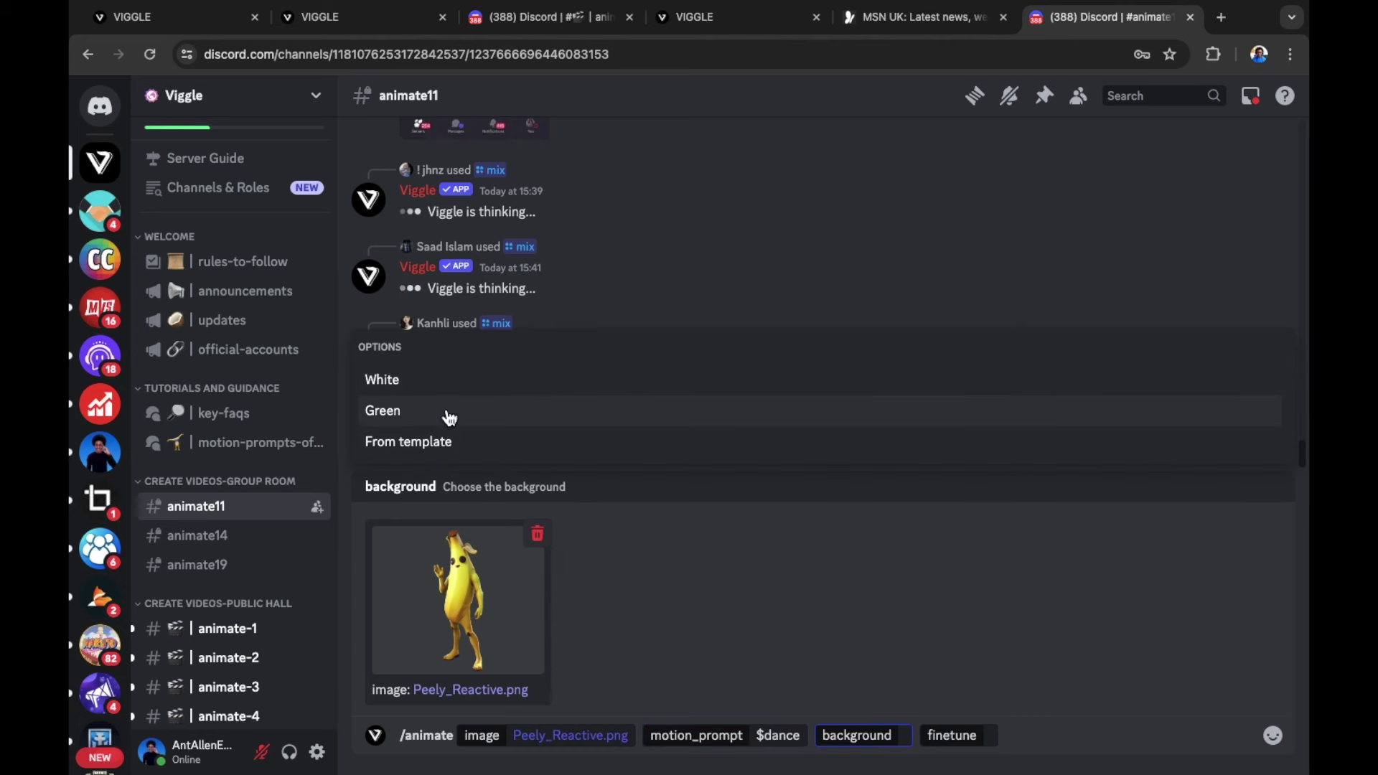
left_click(411, 422)
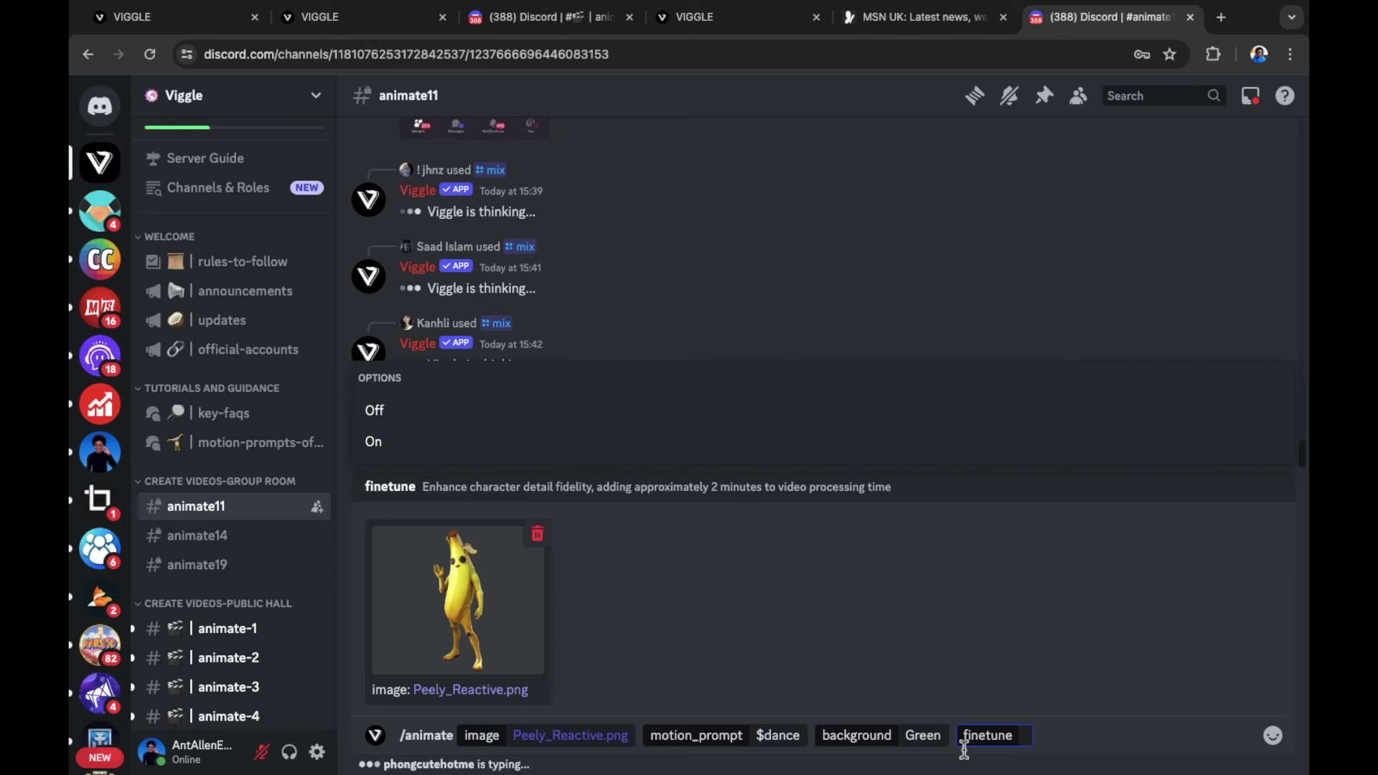
left_click(409, 440)
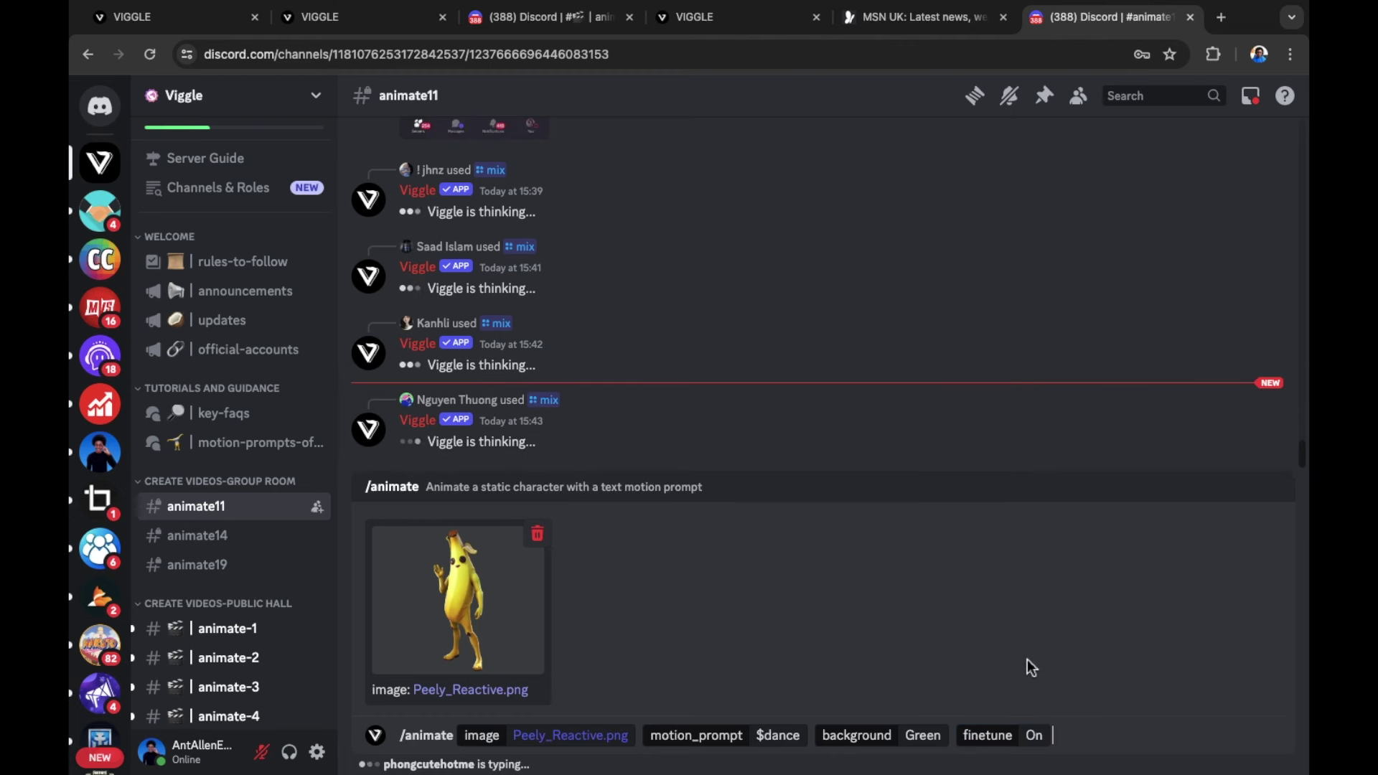
key("Return")
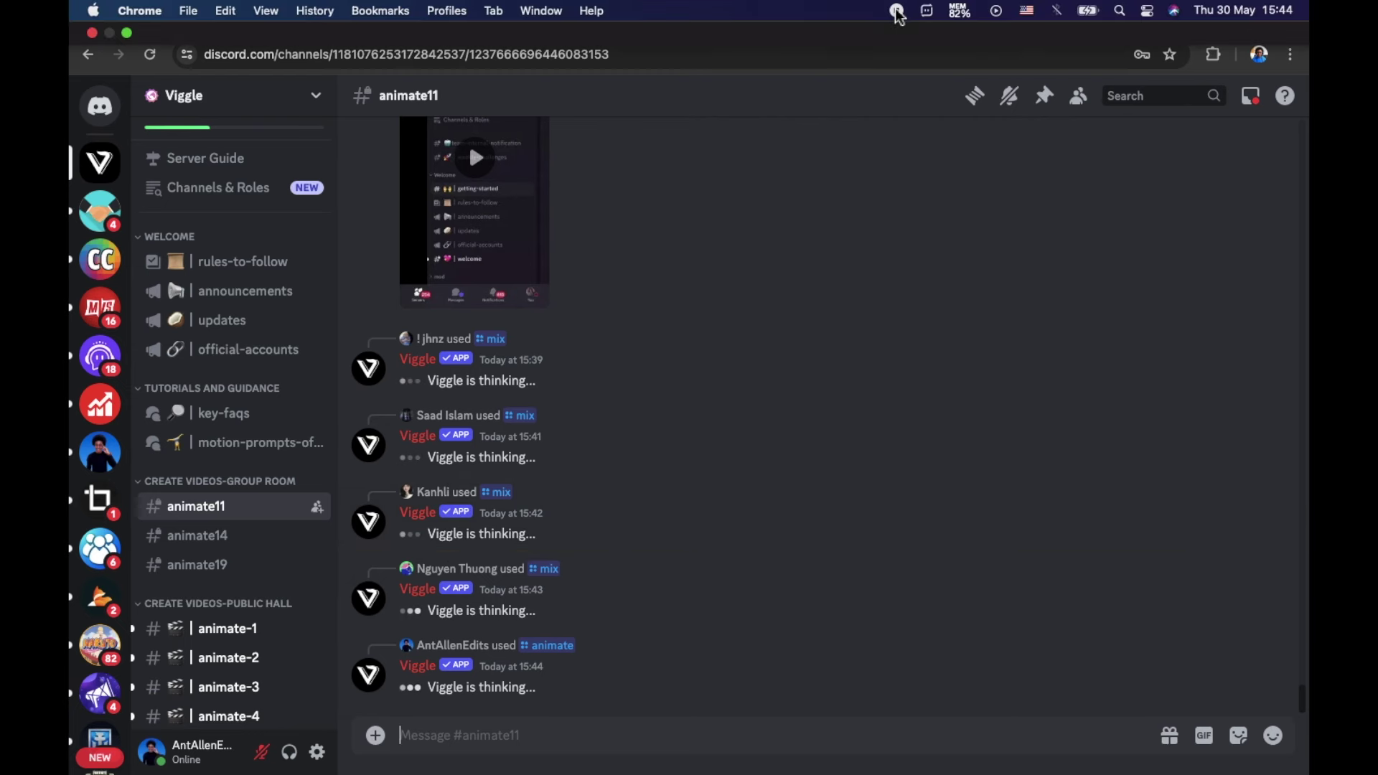
Step: Bring up the Discord tab with #animate-10, where the 15:26 /animate job is still thinking
left_click(546, 16)
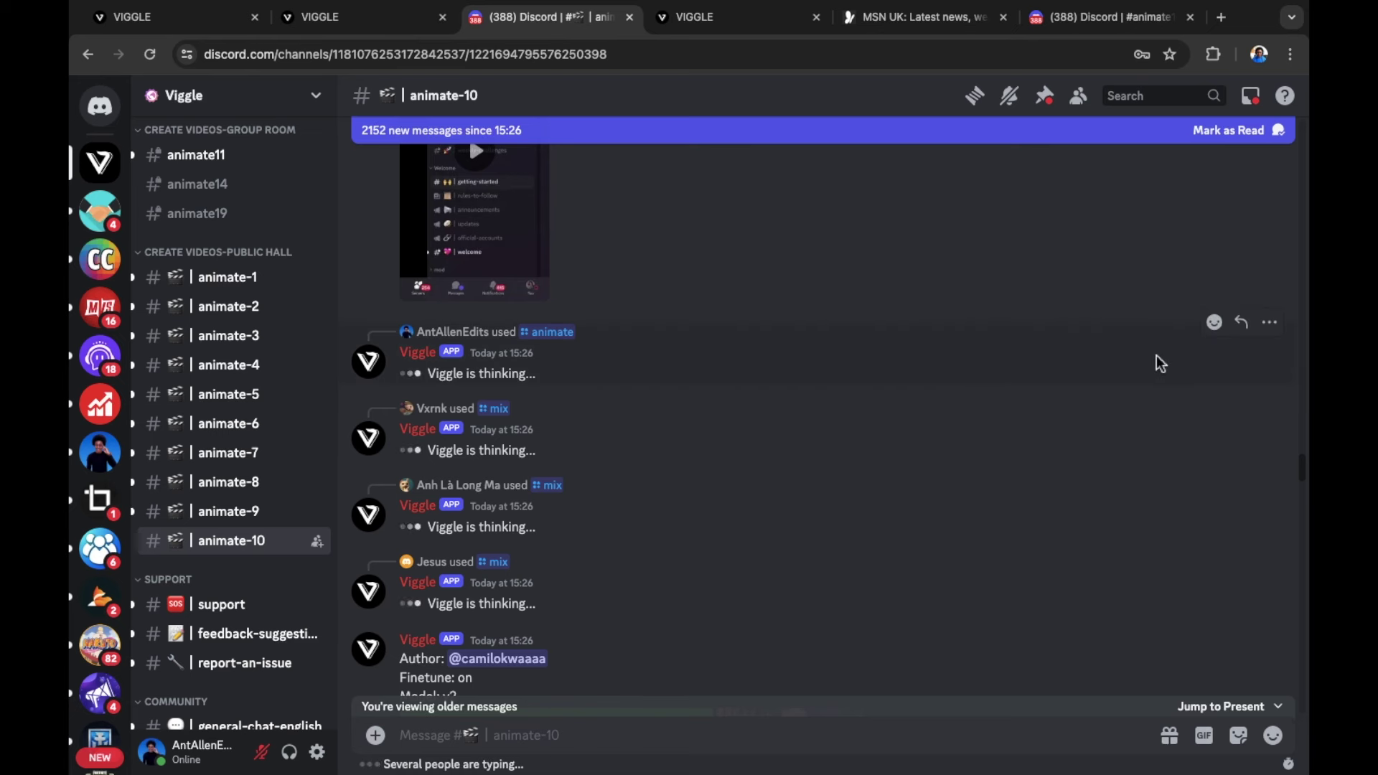
left_click(1272, 327)
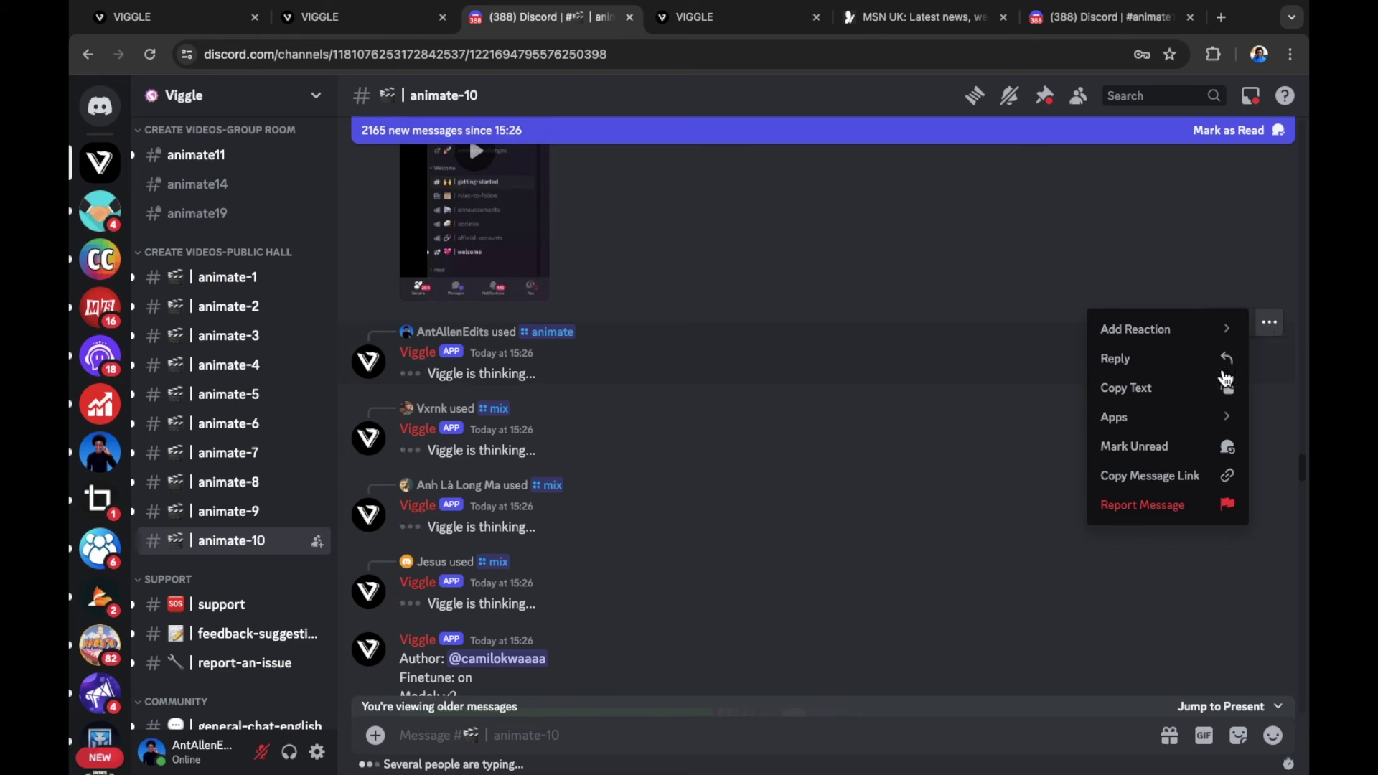
left_click(1205, 486)
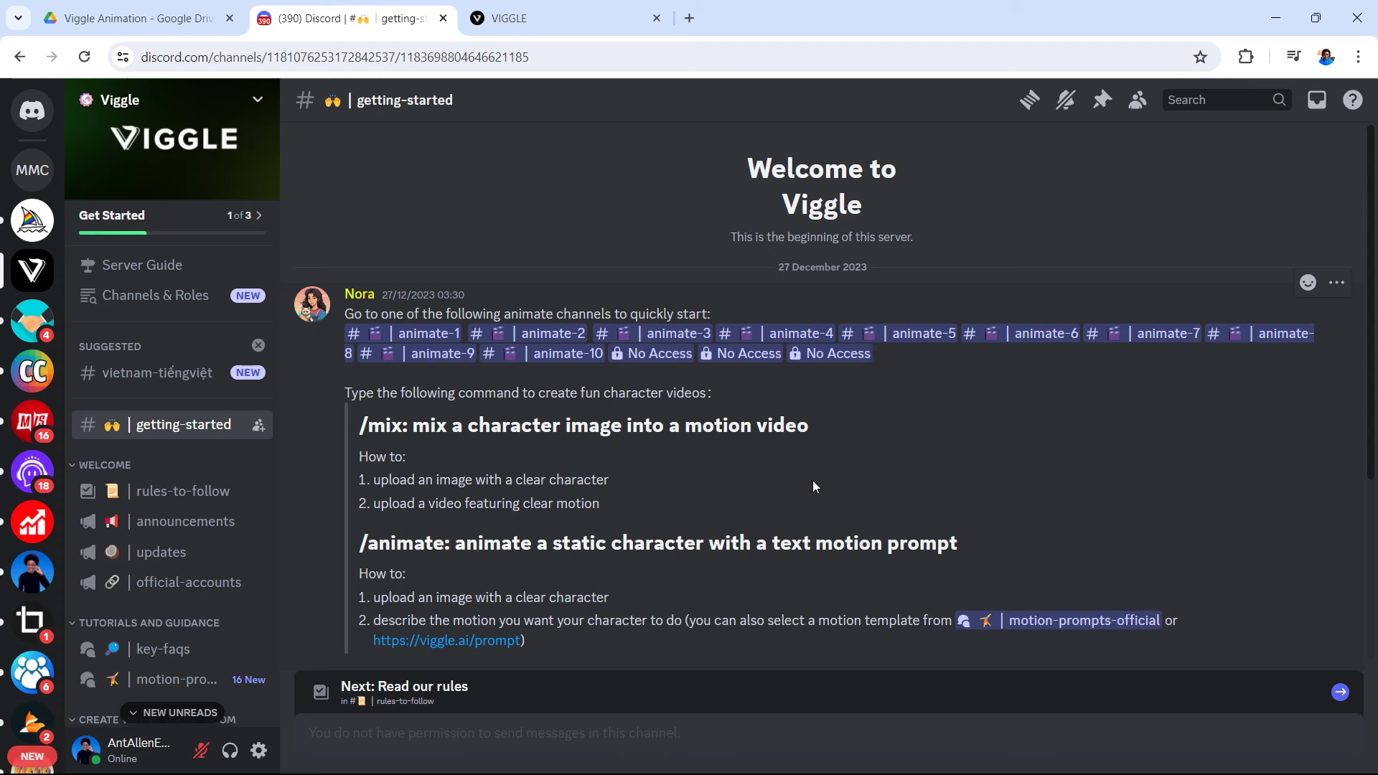
Step: Download the #animate11 Viggle result video.mp4 (7.4 MB) from Discord's Inbox mentions
left_click(1320, 104)
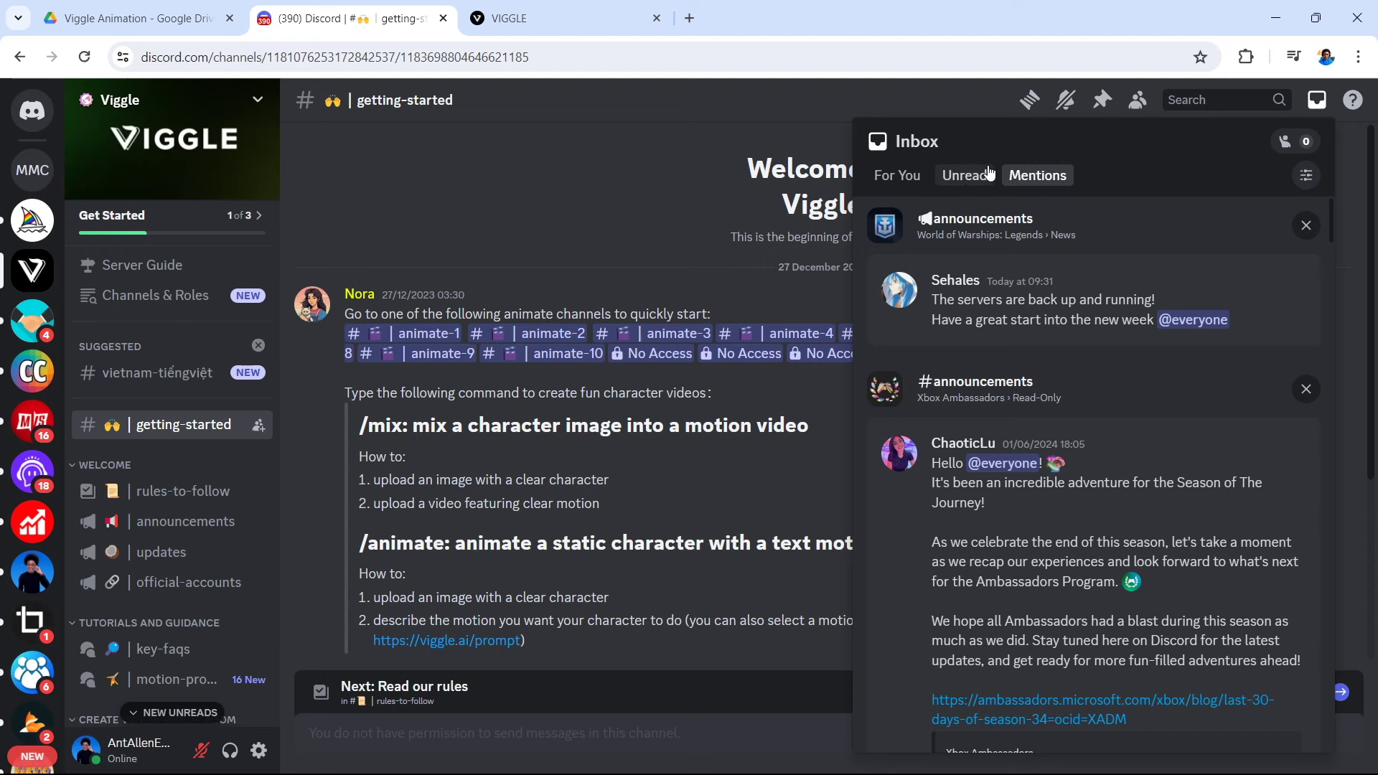
scroll(1097, 348, "down", 7)
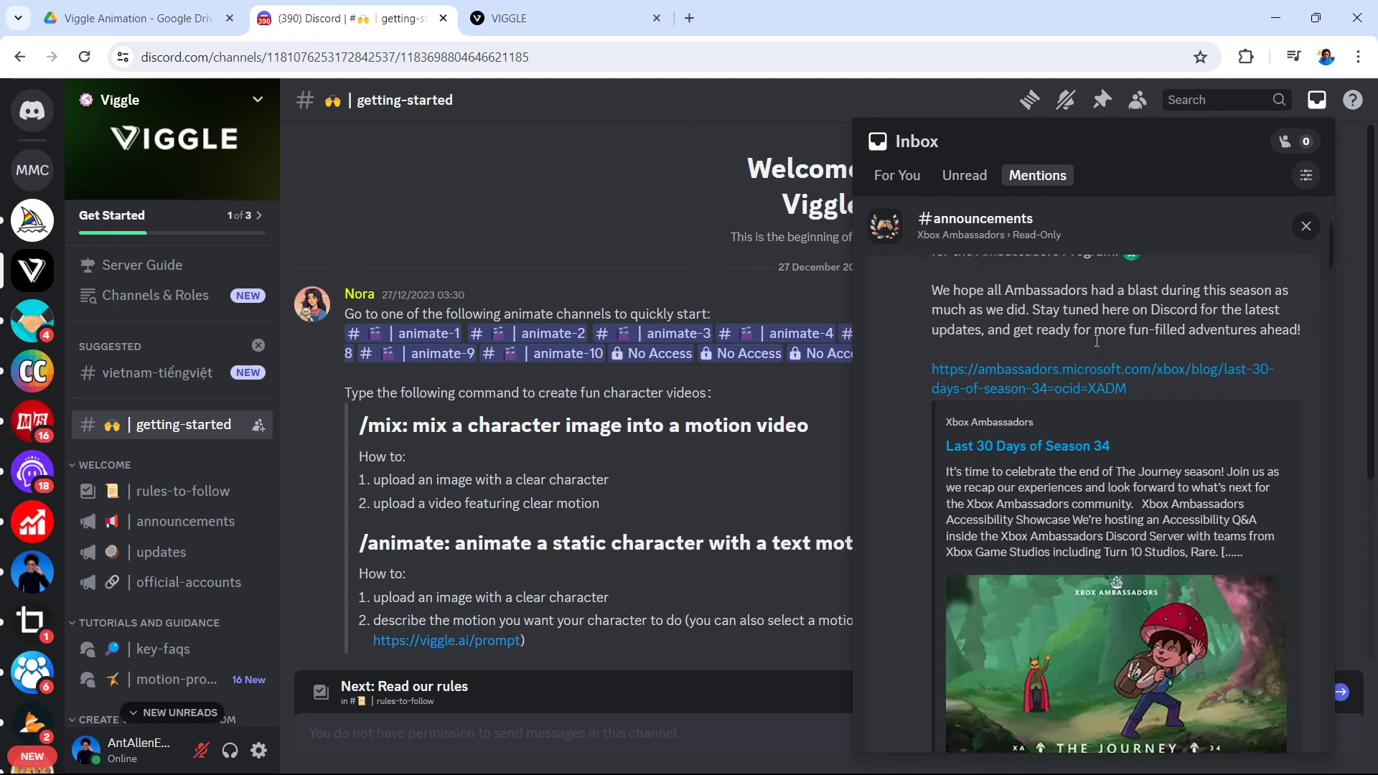
scroll(1097, 348, "down", 5)
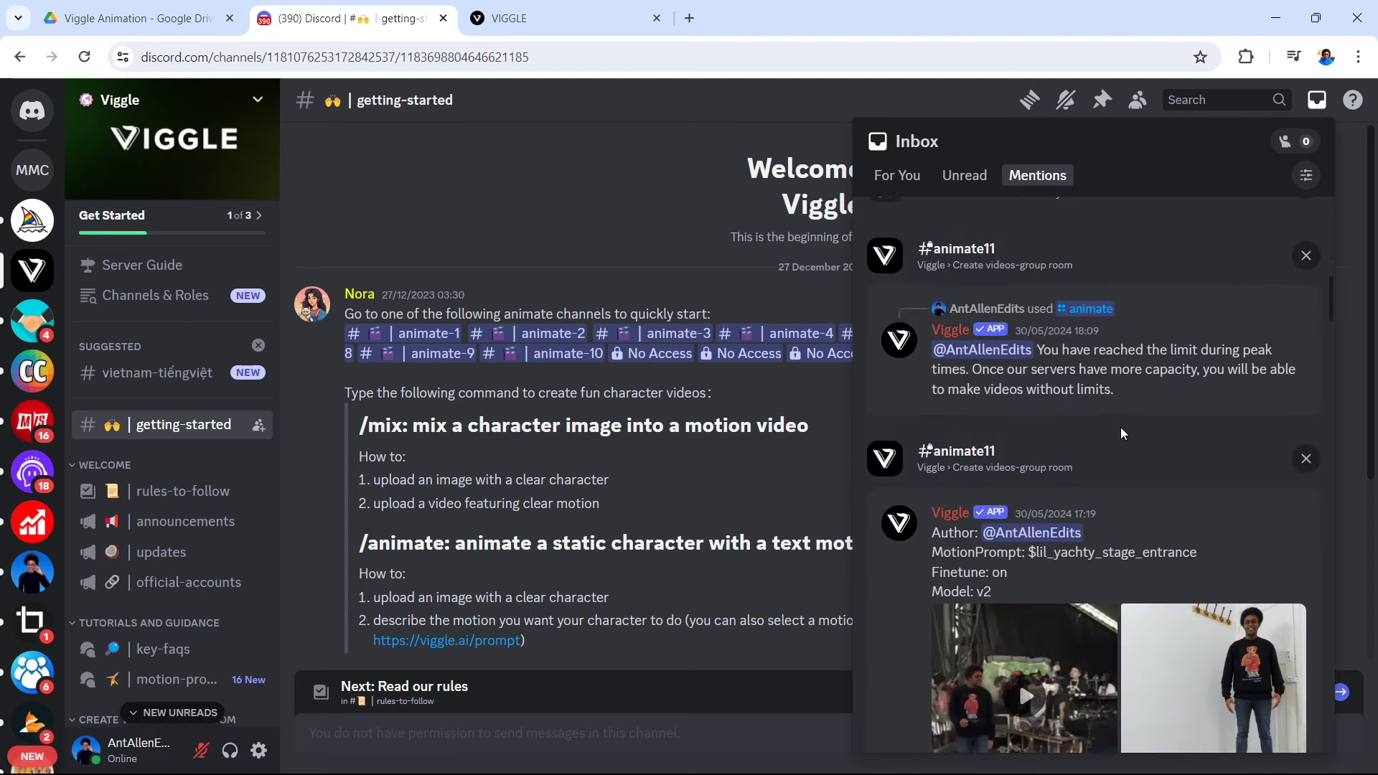
scroll(1121, 432, "down", 3)
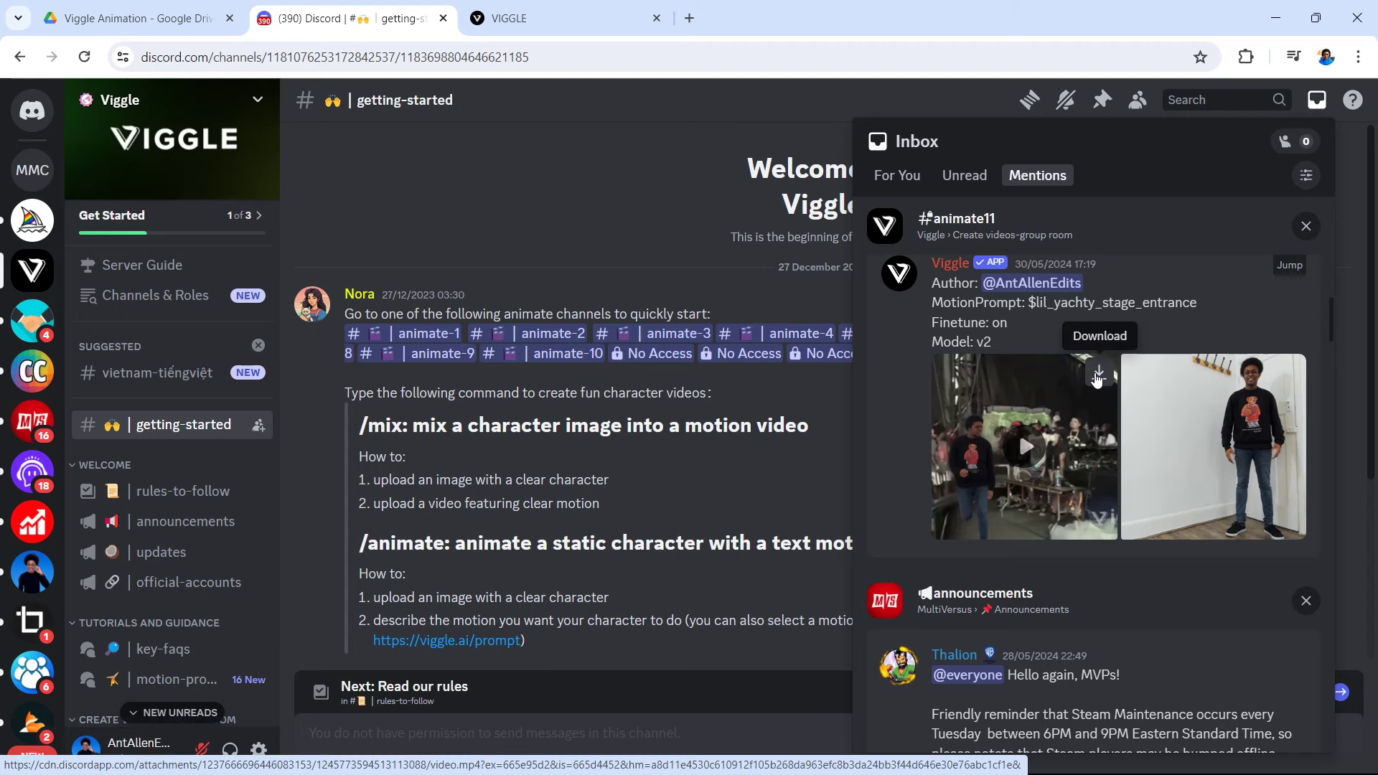
left_click(1099, 374)
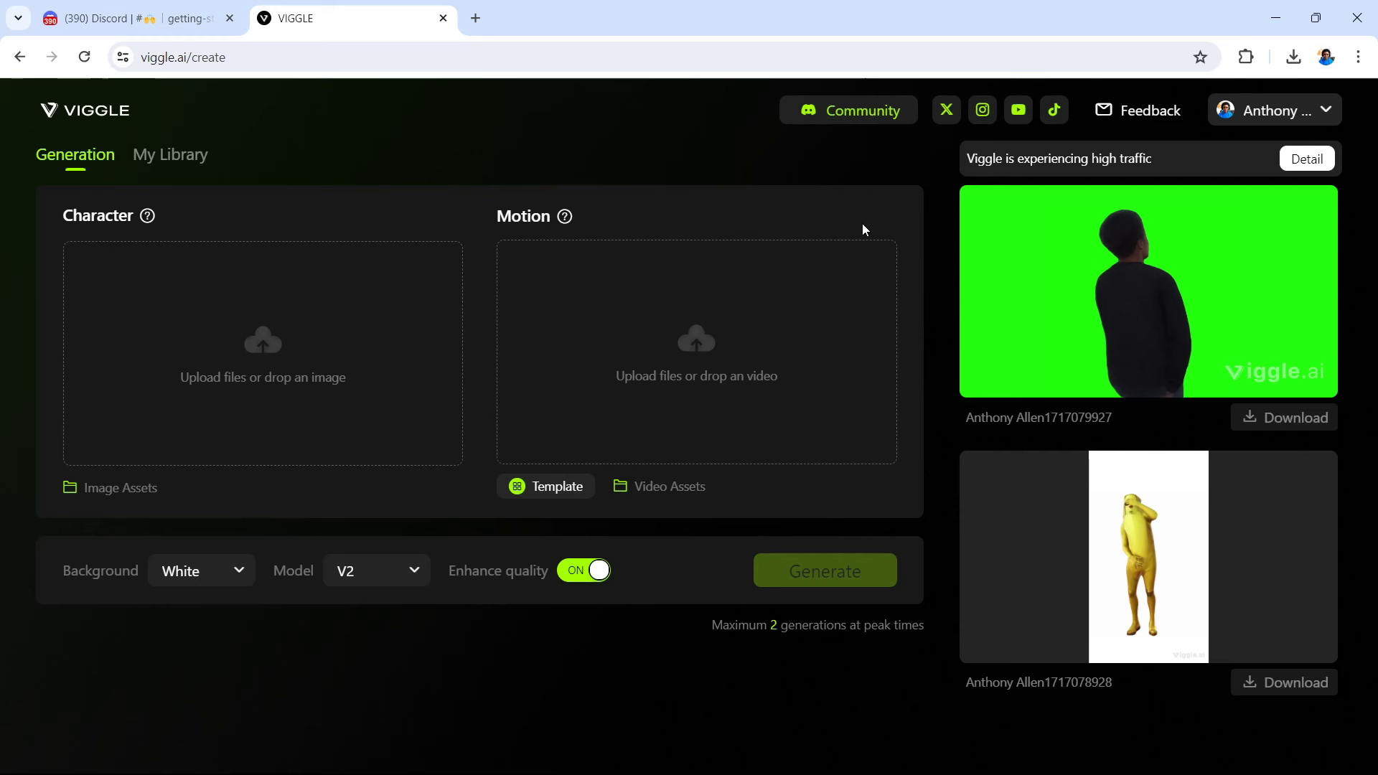
Step: Preview the Viggle result cards, ending on the top green-screen generation
mouse_move(1156, 471)
mouse_move(1084, 321)
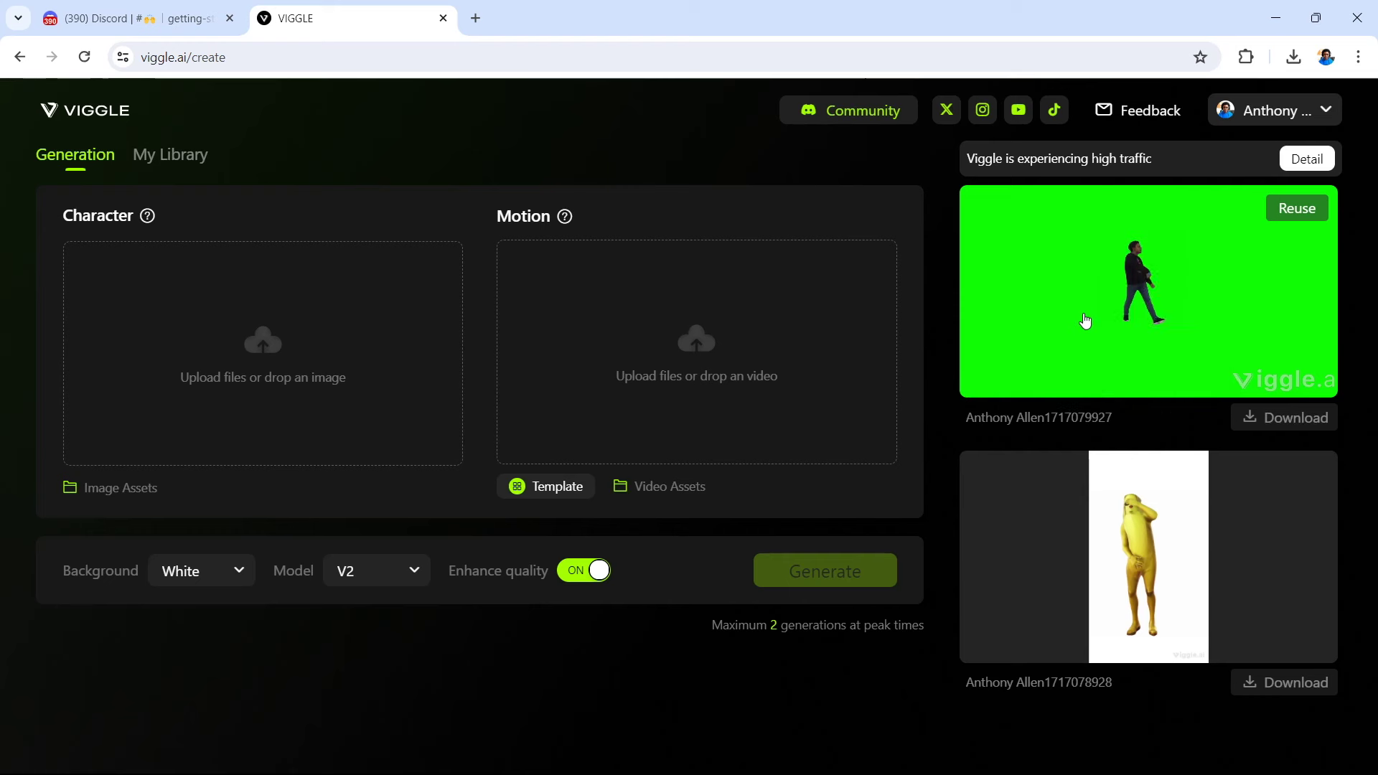
Step: Open the green-screen generation's library detail page and play its 17-second dancing clip
left_click(1085, 321)
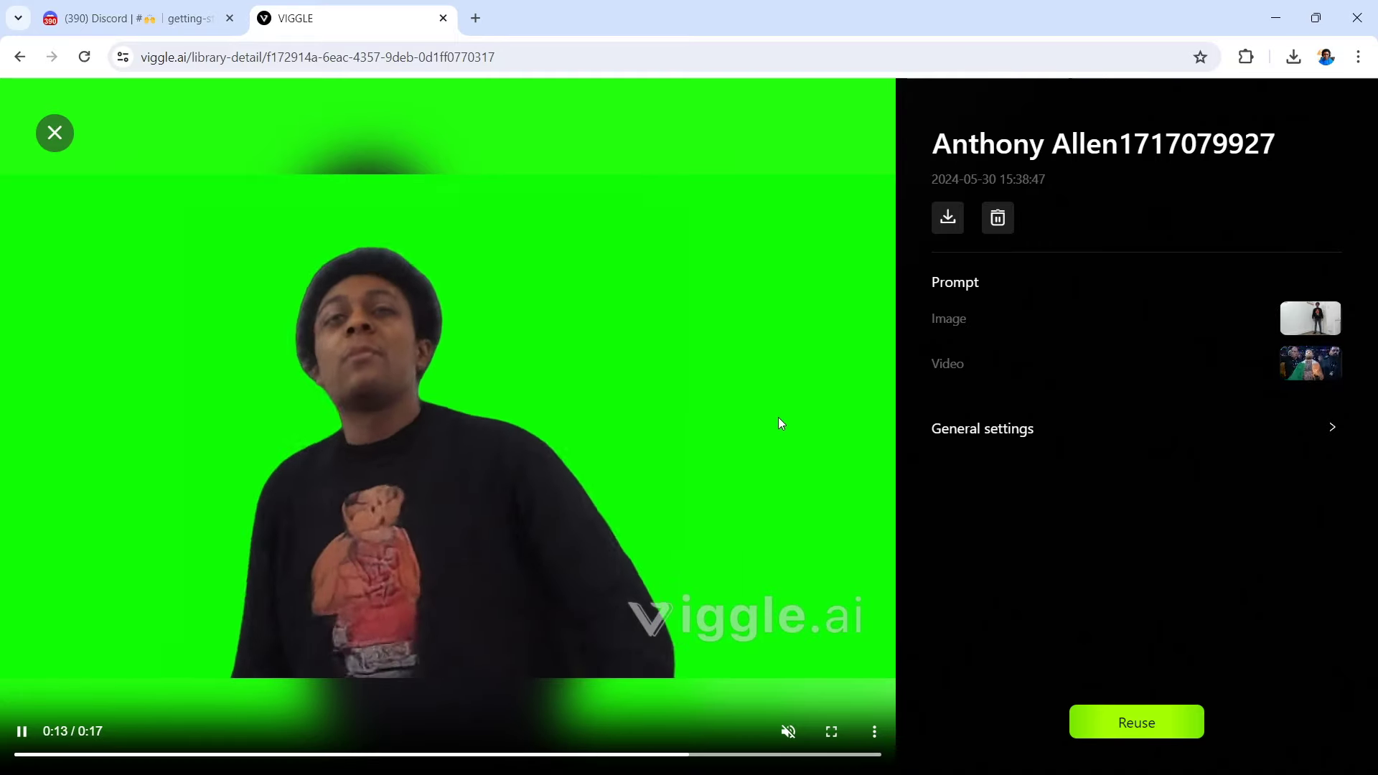
Step: Return to the Discord tab on the Viggle server's #getting-started channel
key("ctrl+shift+Tab")
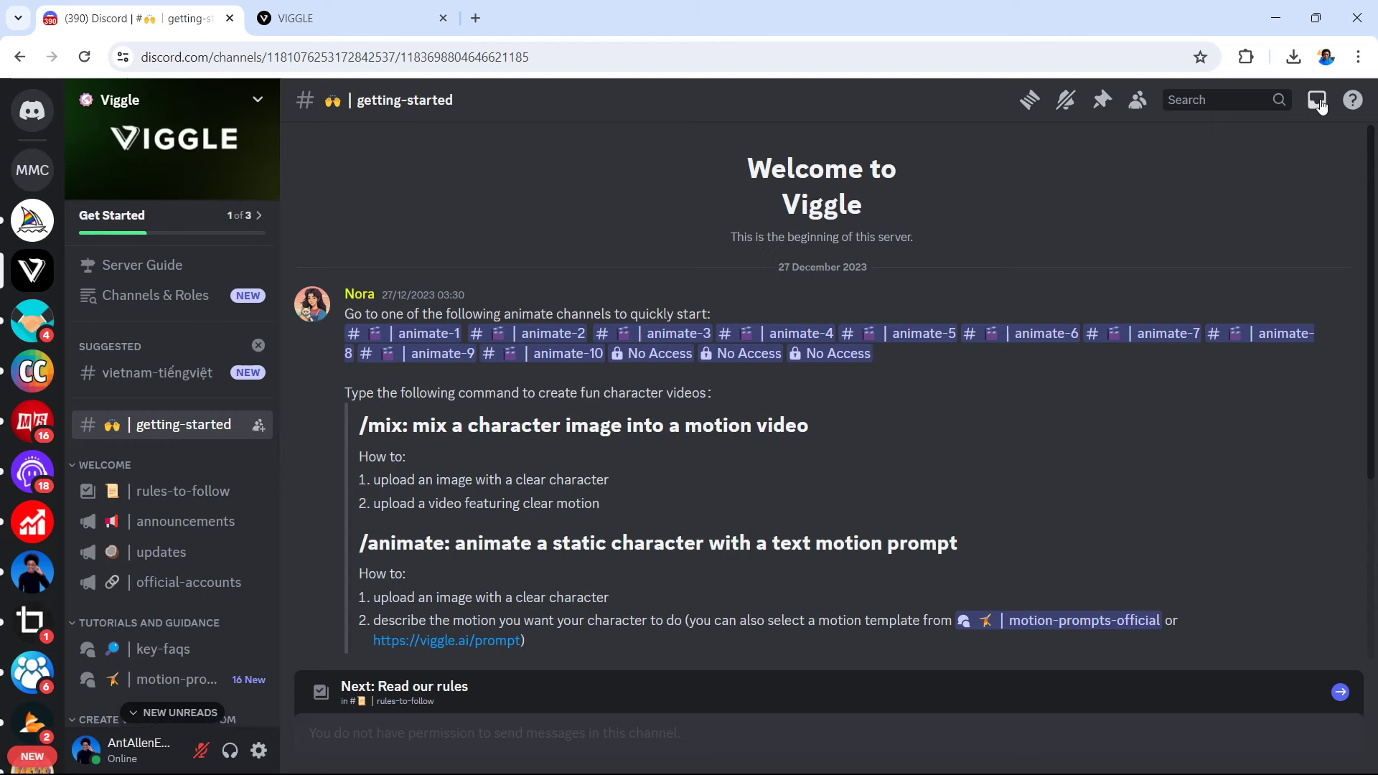